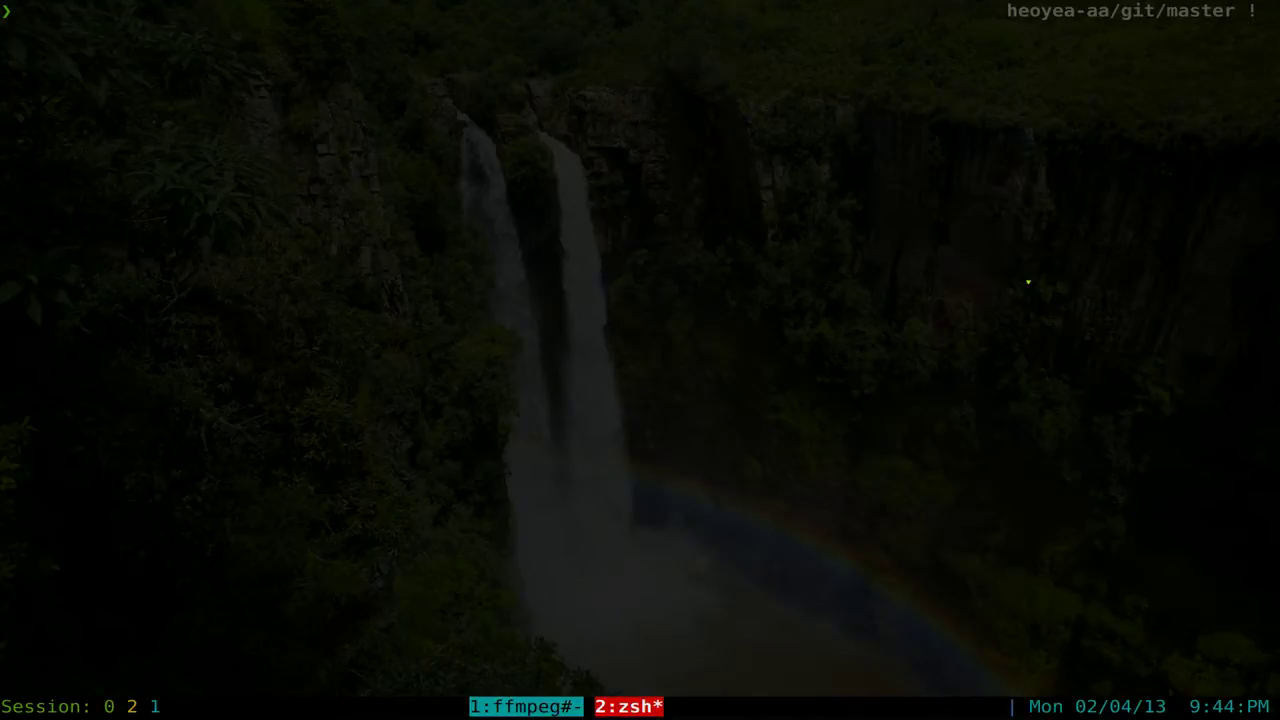
Launch torrtux and search for 'wallpapers', getting 30 numbered torrent results
text(torrtux)
key(Return)
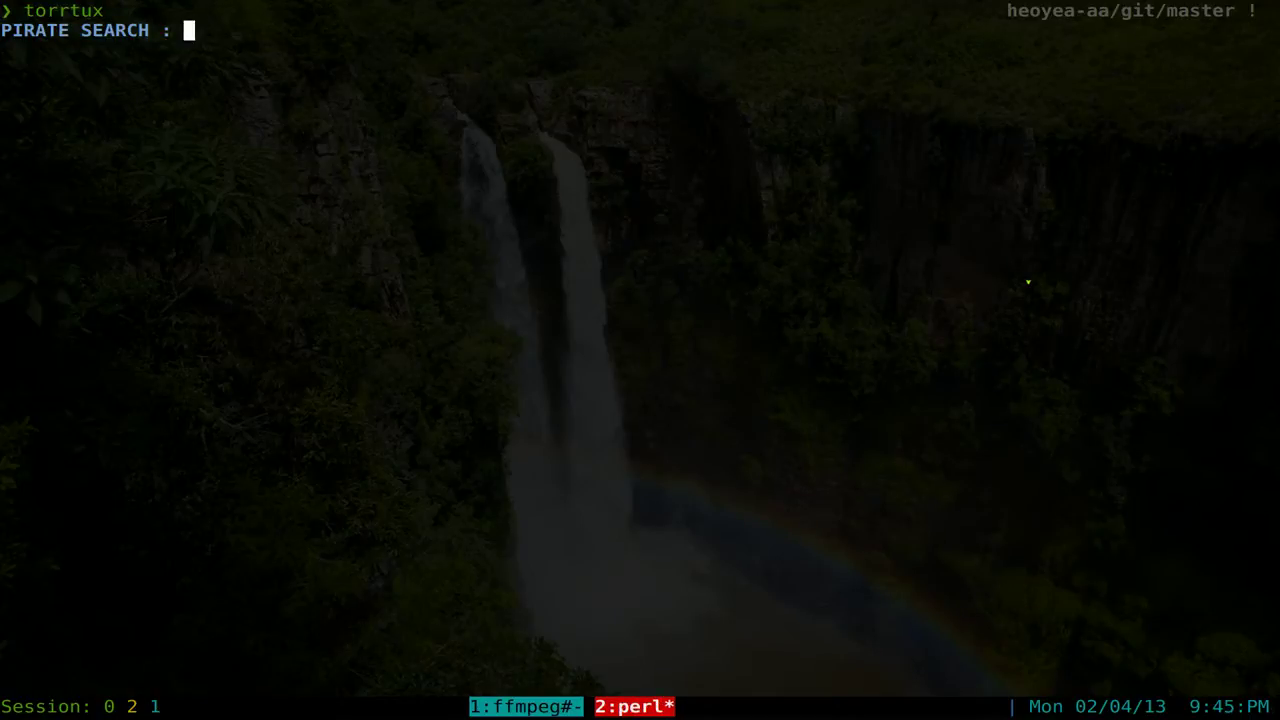
text(wallpapers)
key(Return)
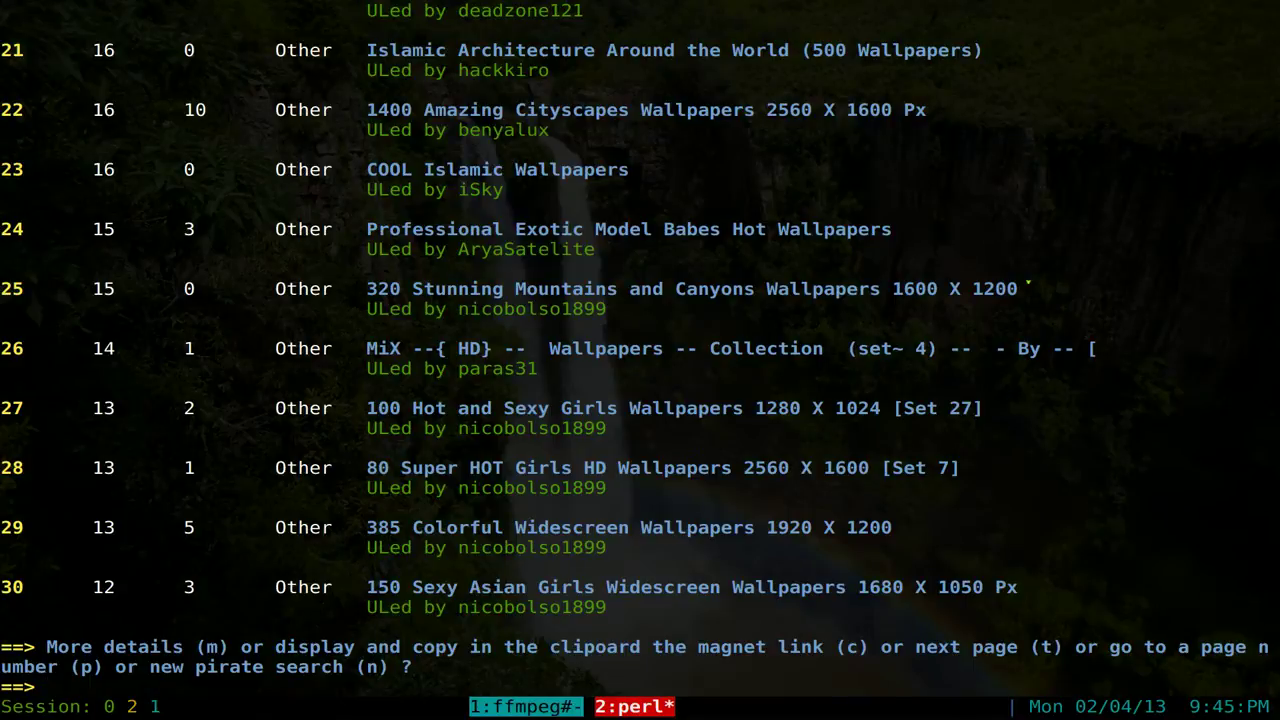
double_click(12, 590)
click(684, 507)
scroll(310, 470, up, 12)
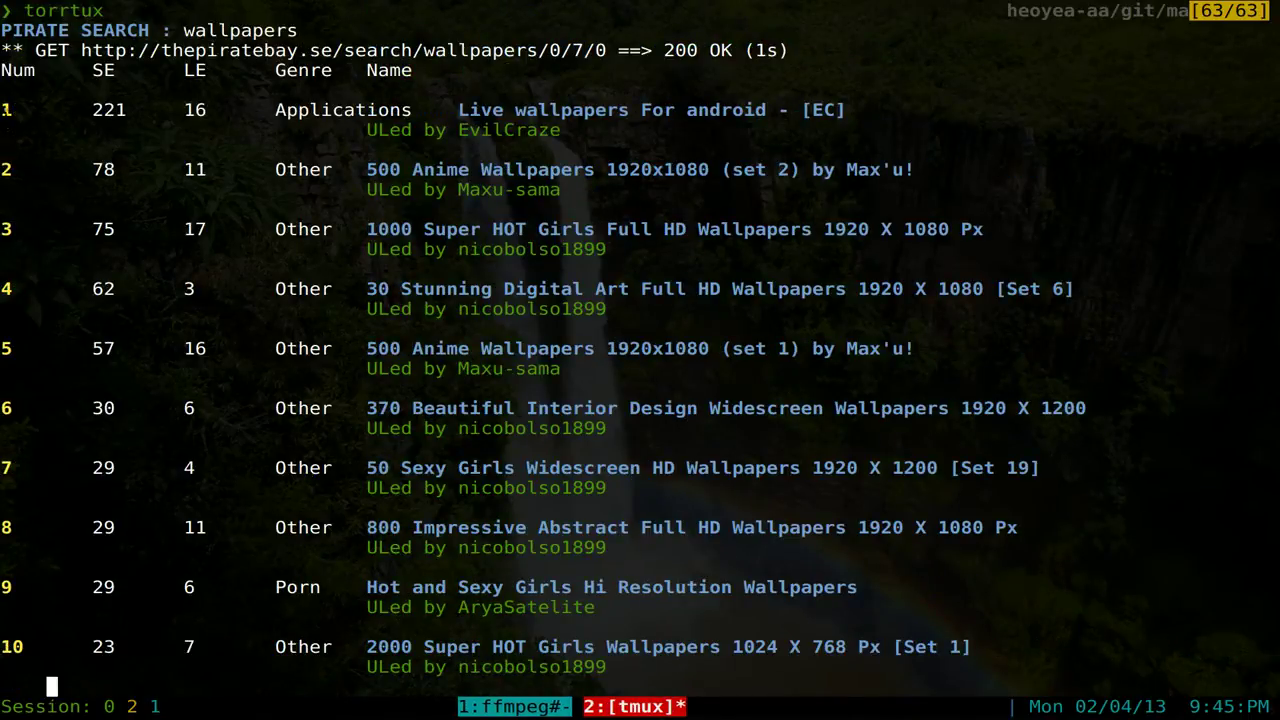
click(6, 110)
drag(98, 70, 104, 92)
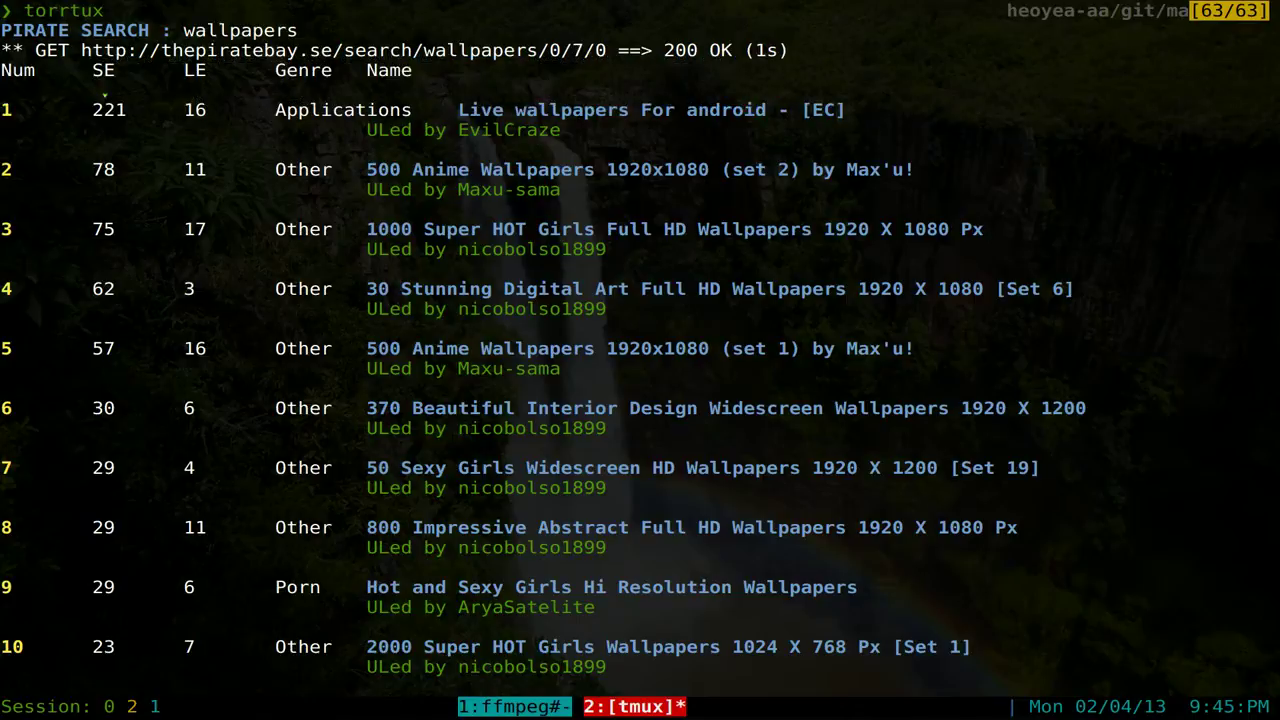
click(190, 70)
drag(292, 70, 398, 70)
triple_click(368, 130)
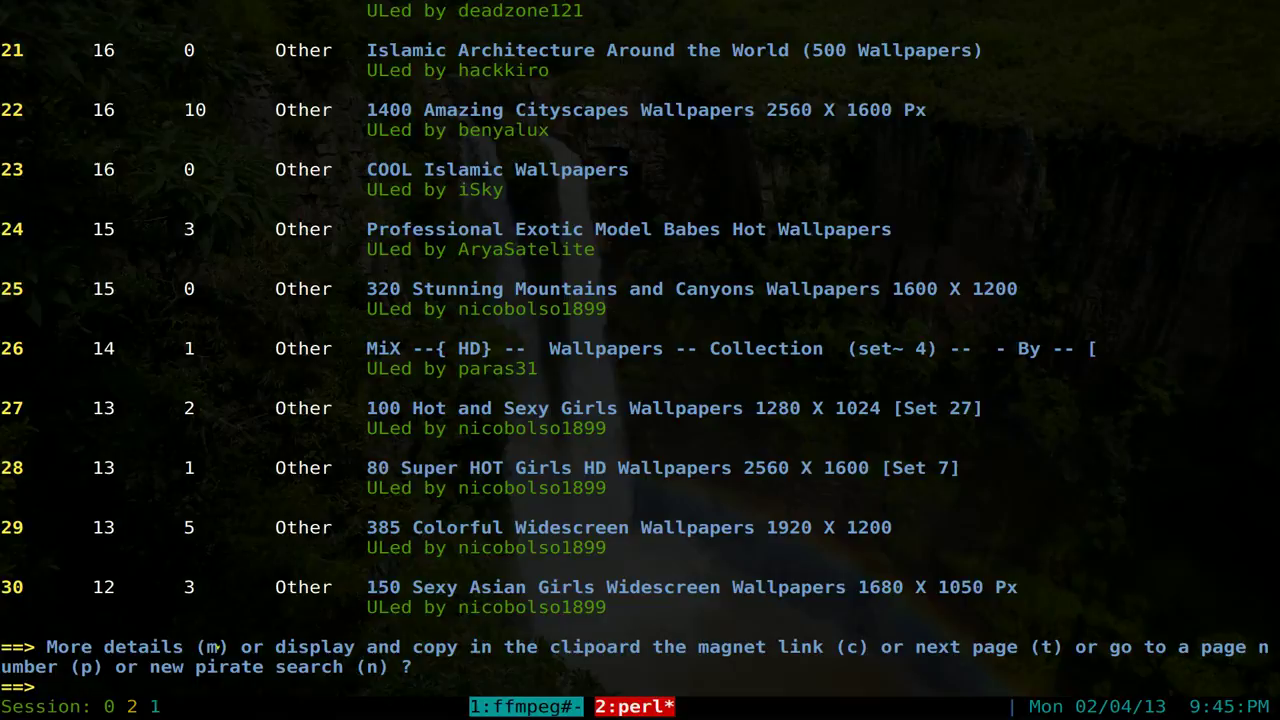
drag(184, 650, 60, 651)
drag(600, 647, 860, 645)
drag(916, 647, 1046, 648)
click(89, 667)
click(371, 667)
Show the details of result 29, 385 Colorful Widescreen Wallpapers 1920 X 1200
text(m)
key(Return)
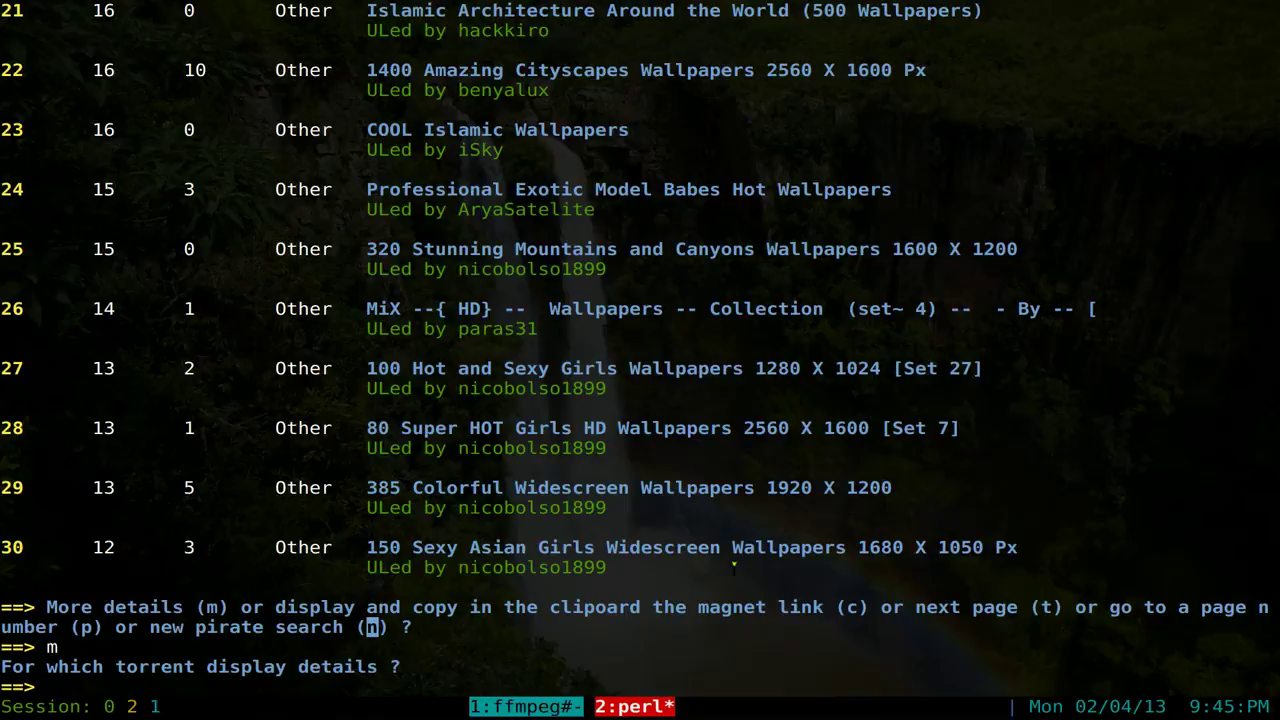
text(29)
key(Return)
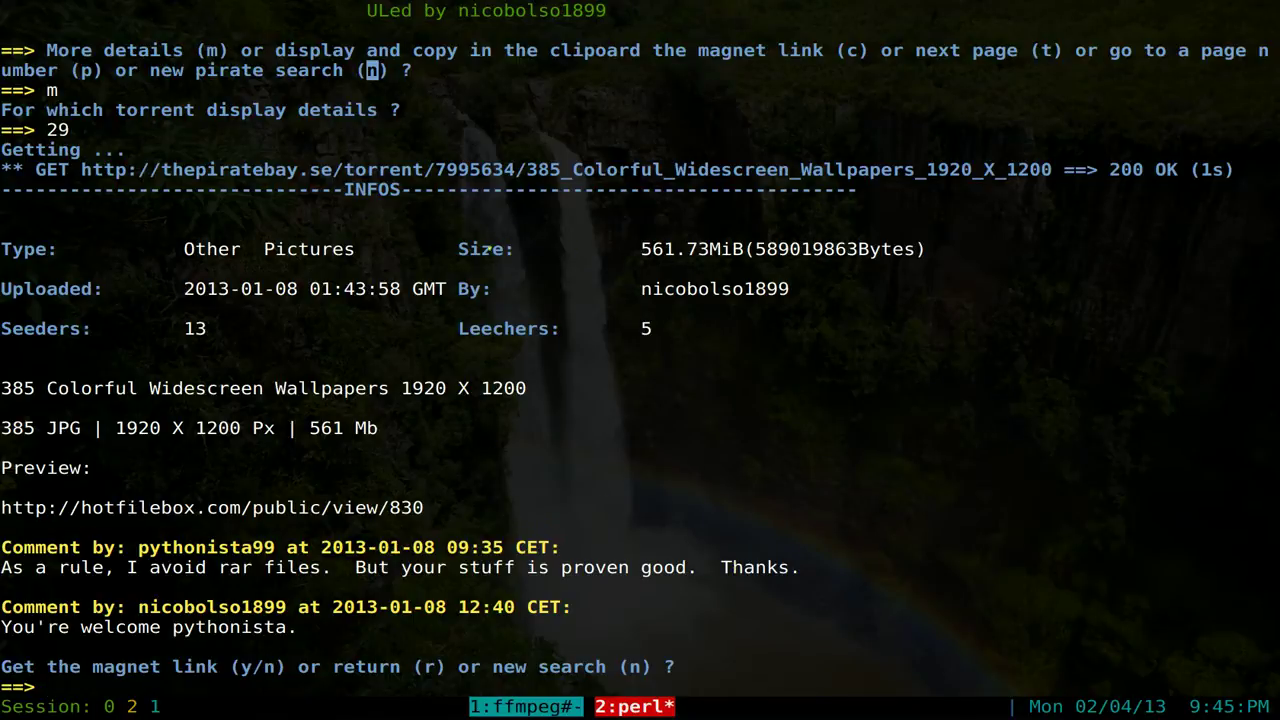
Highlight the 561.73MiB size, the preview link, both comments and the get-magnet-link prompt
drag(460, 249, 921, 249)
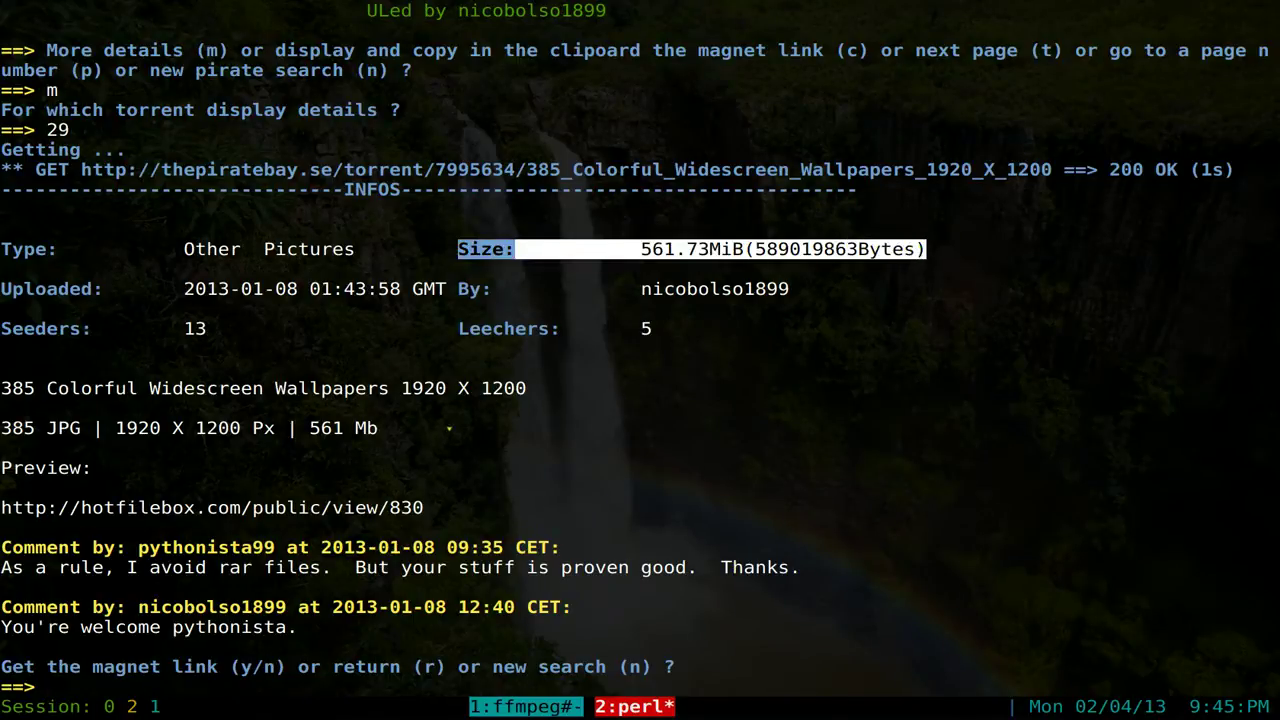
double_click(148, 508)
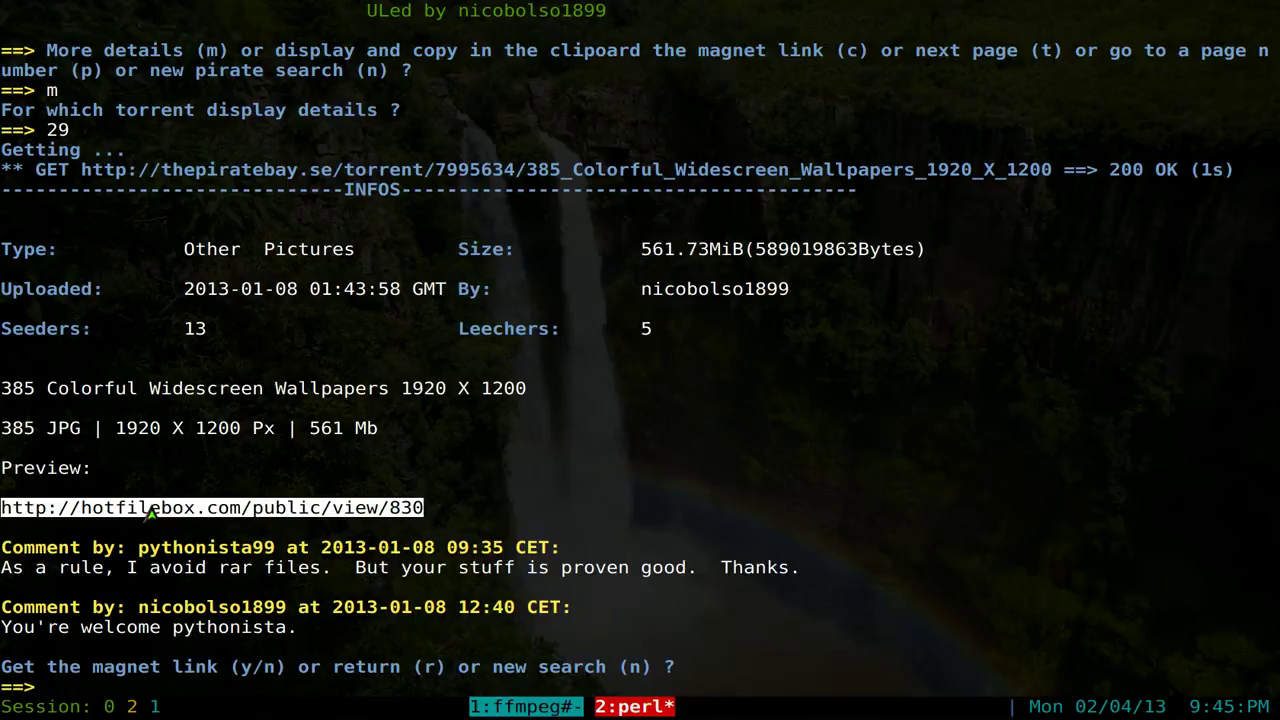
click(236, 520)
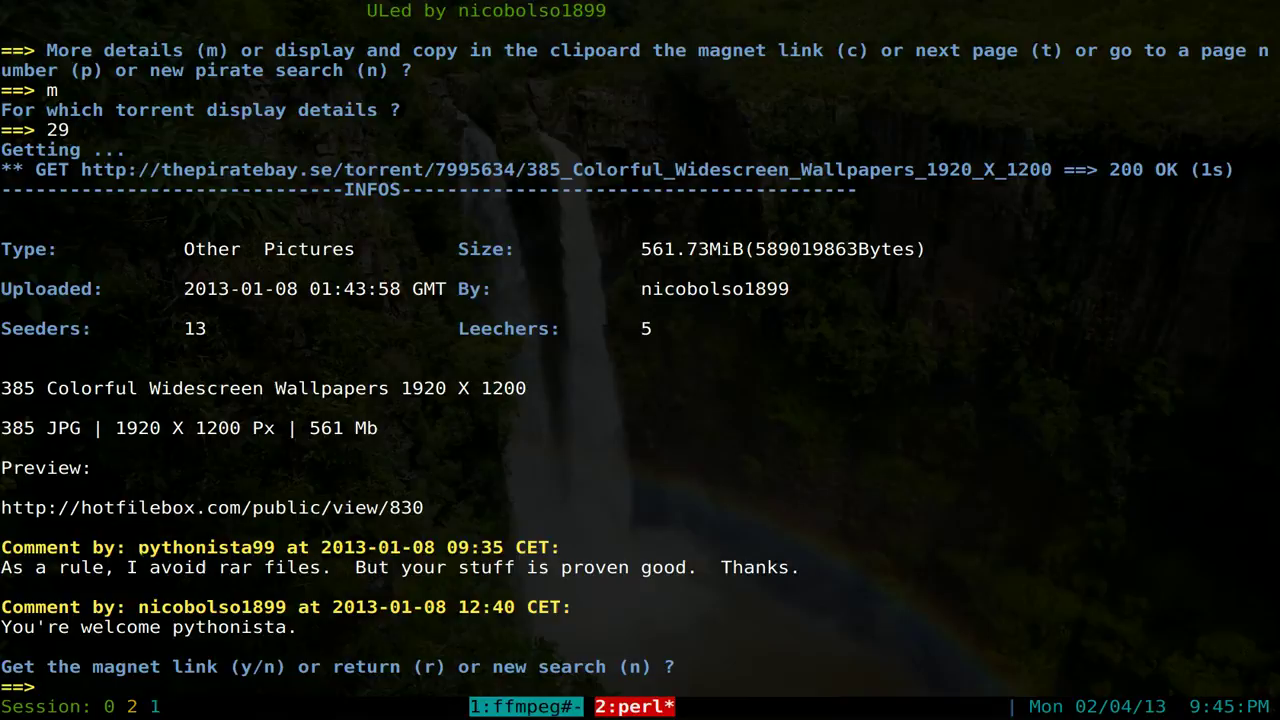
drag(2, 547, 800, 567)
drag(295, 627, 52, 600)
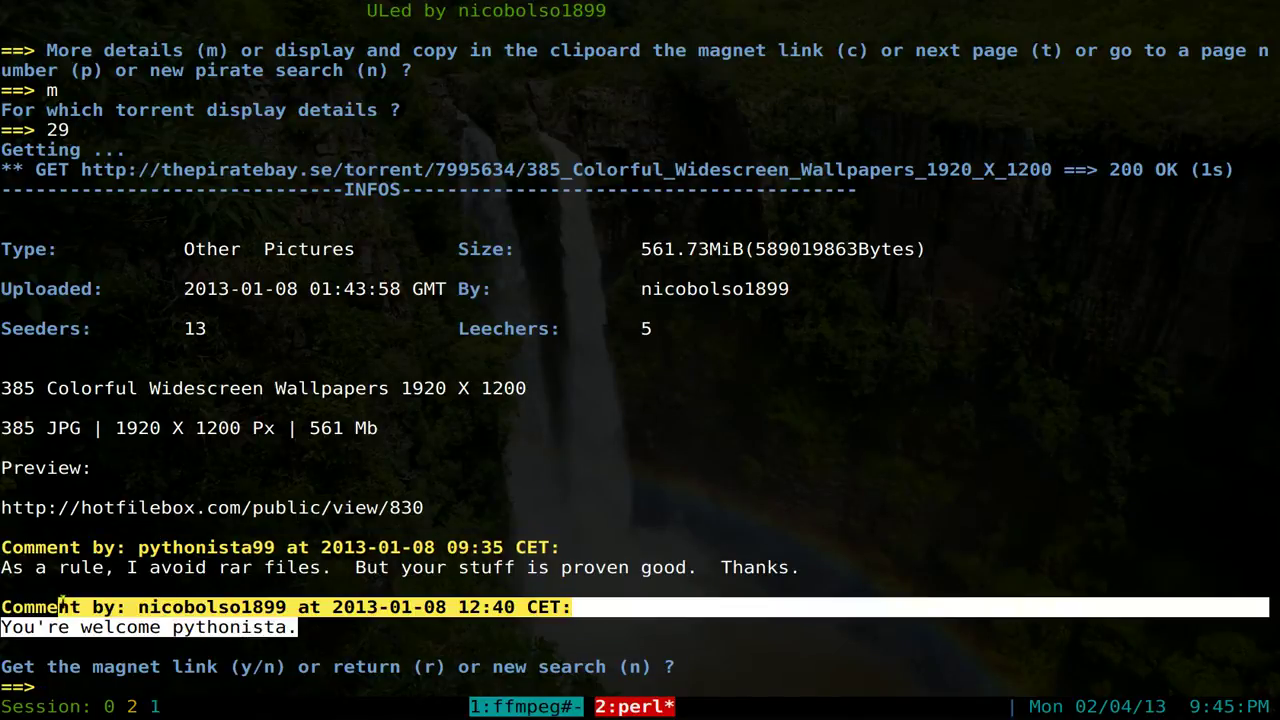
click(60, 600)
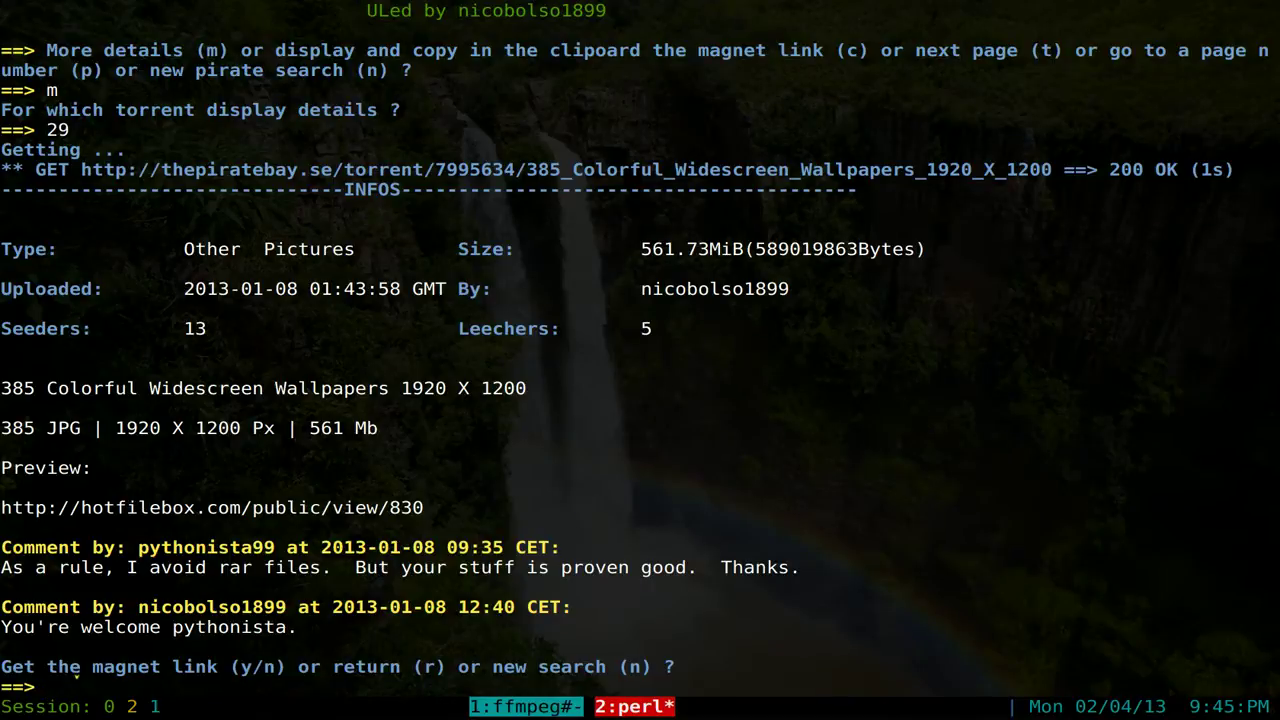
drag(75, 676, 266, 671)
click(250, 668)
drag(137, 666, 286, 666)
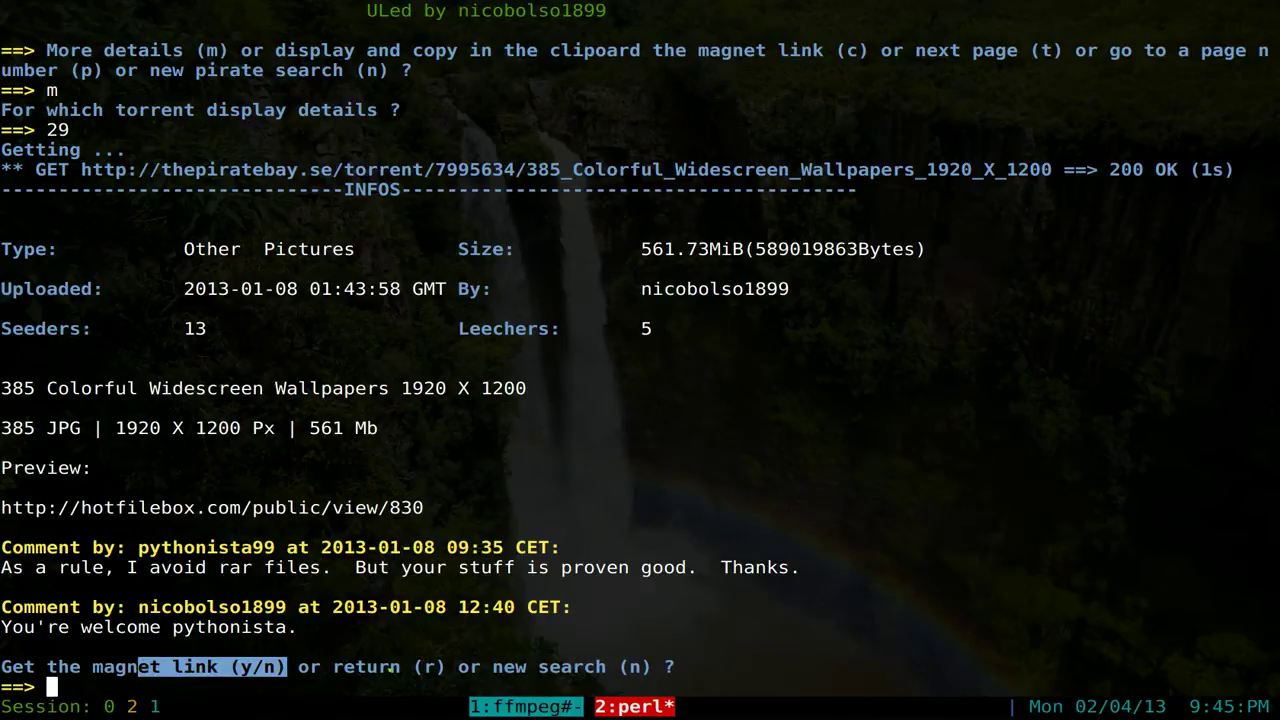
click(428, 667)
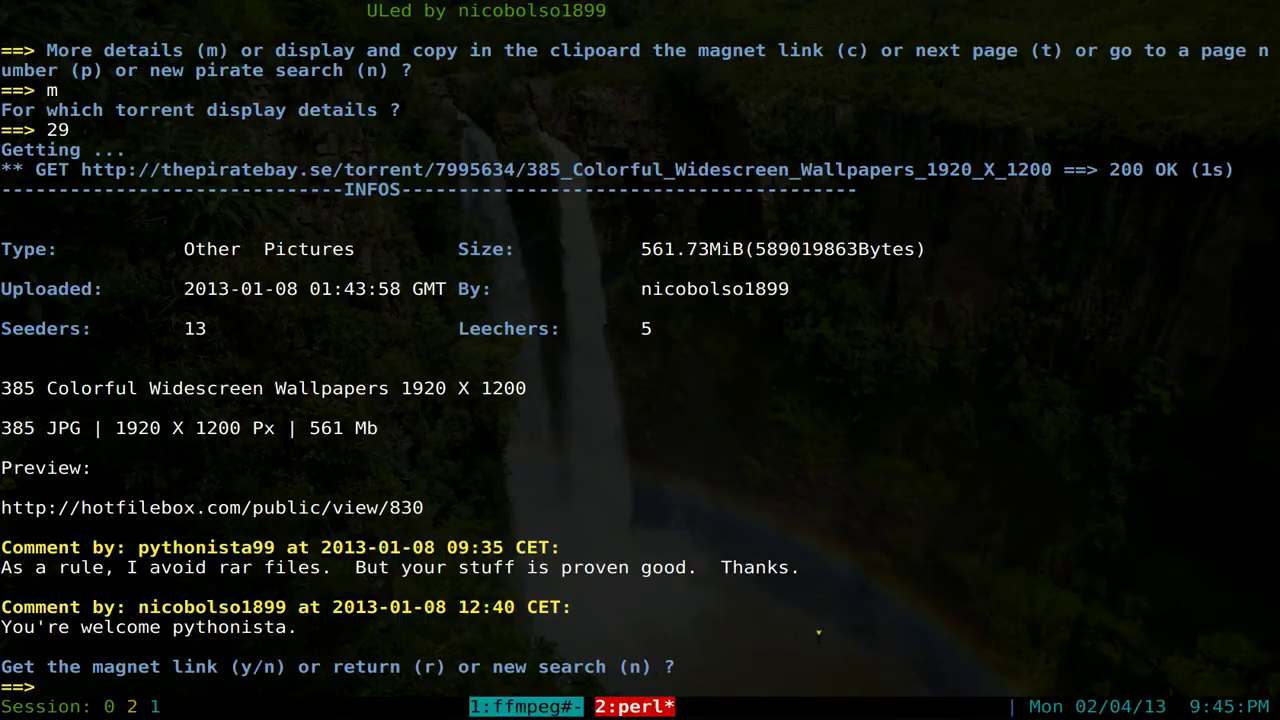
Return to the wallpaper results list, highlighting the copy-magnet-link option and result 26
text(r)
key(Return)
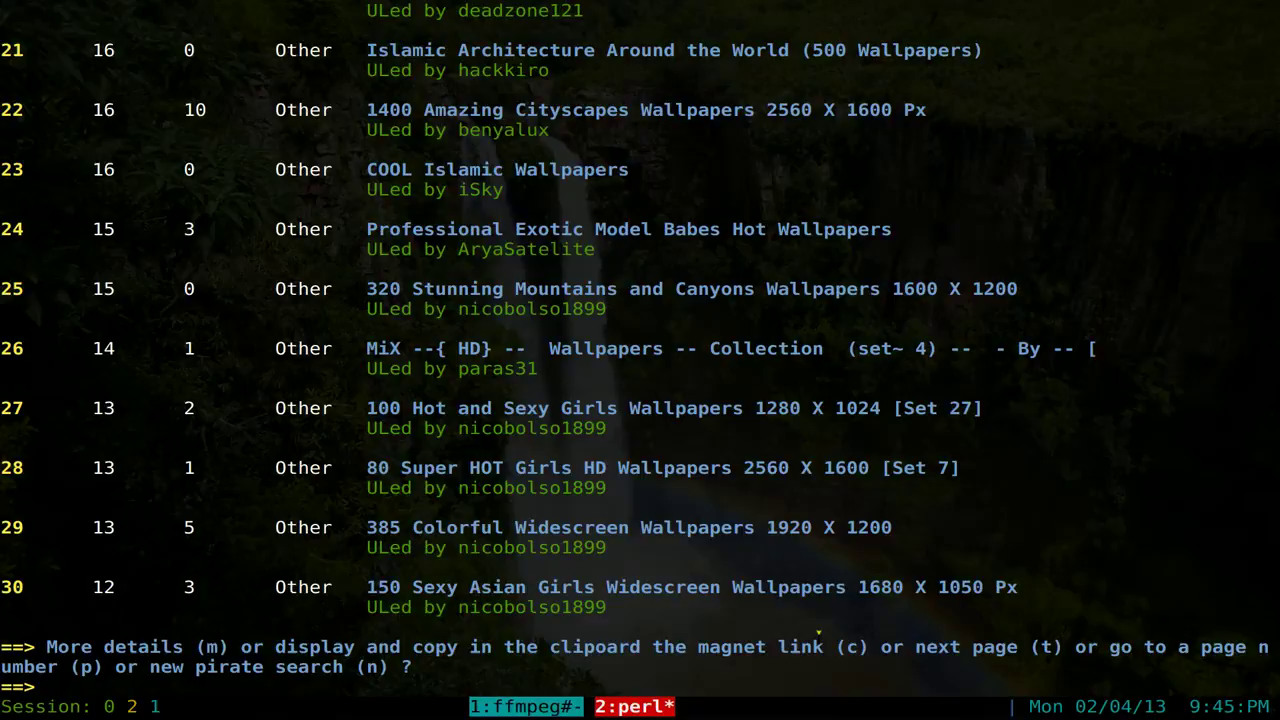
drag(870, 647, 687, 647)
click(843, 647)
drag(3, 349, 522, 350)
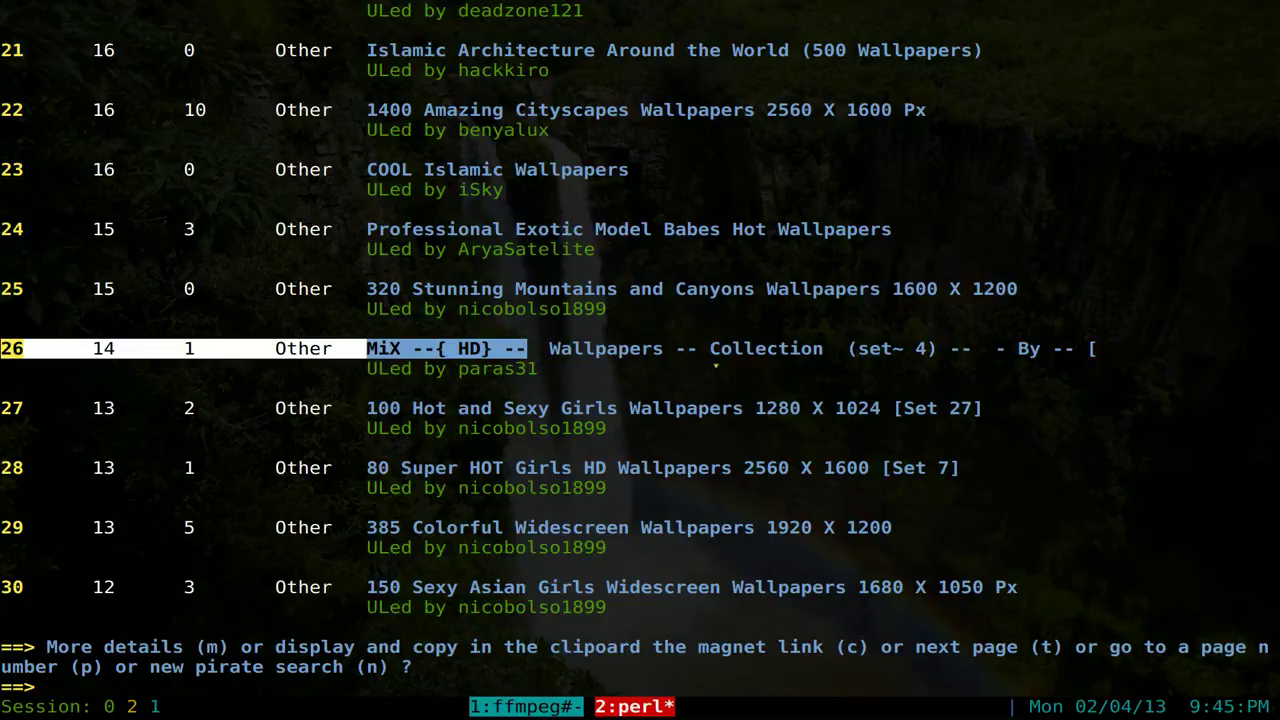
click(1062, 350)
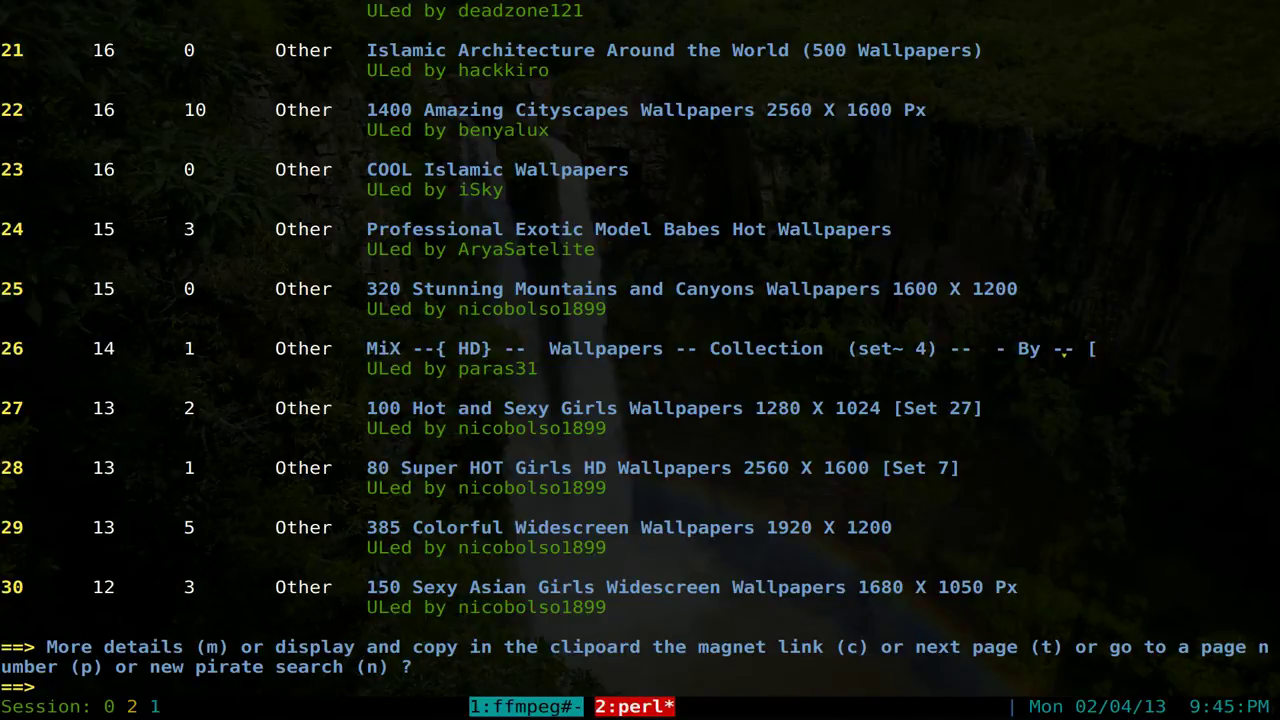
Print result 26's magnet link and send it to the torrent manager
text(c)
key(Return)
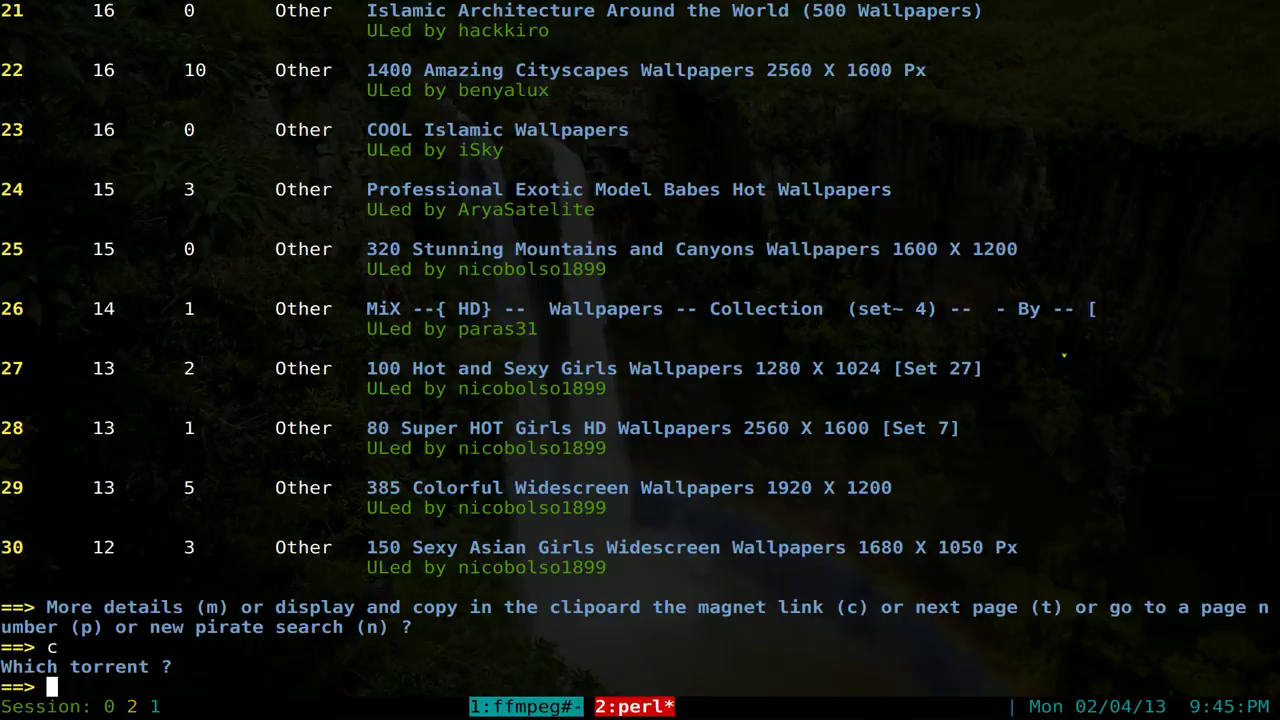
text(26)
key(Return)
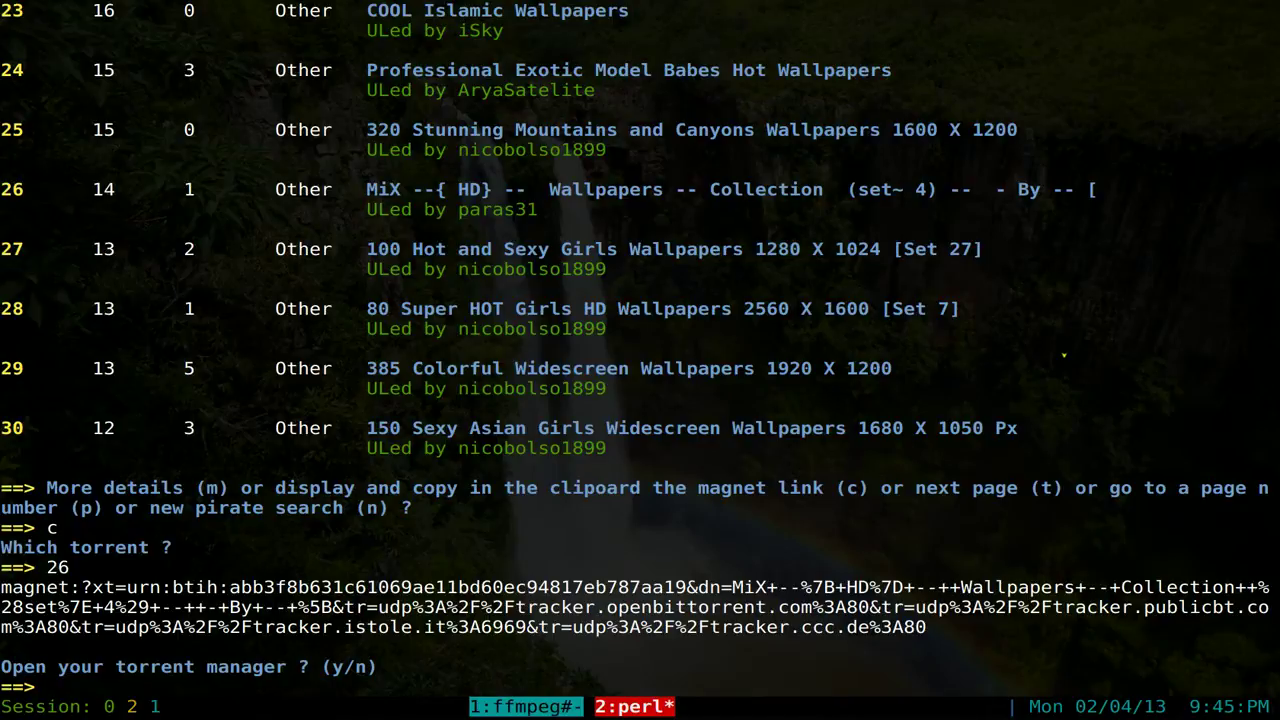
drag(1, 666, 286, 666)
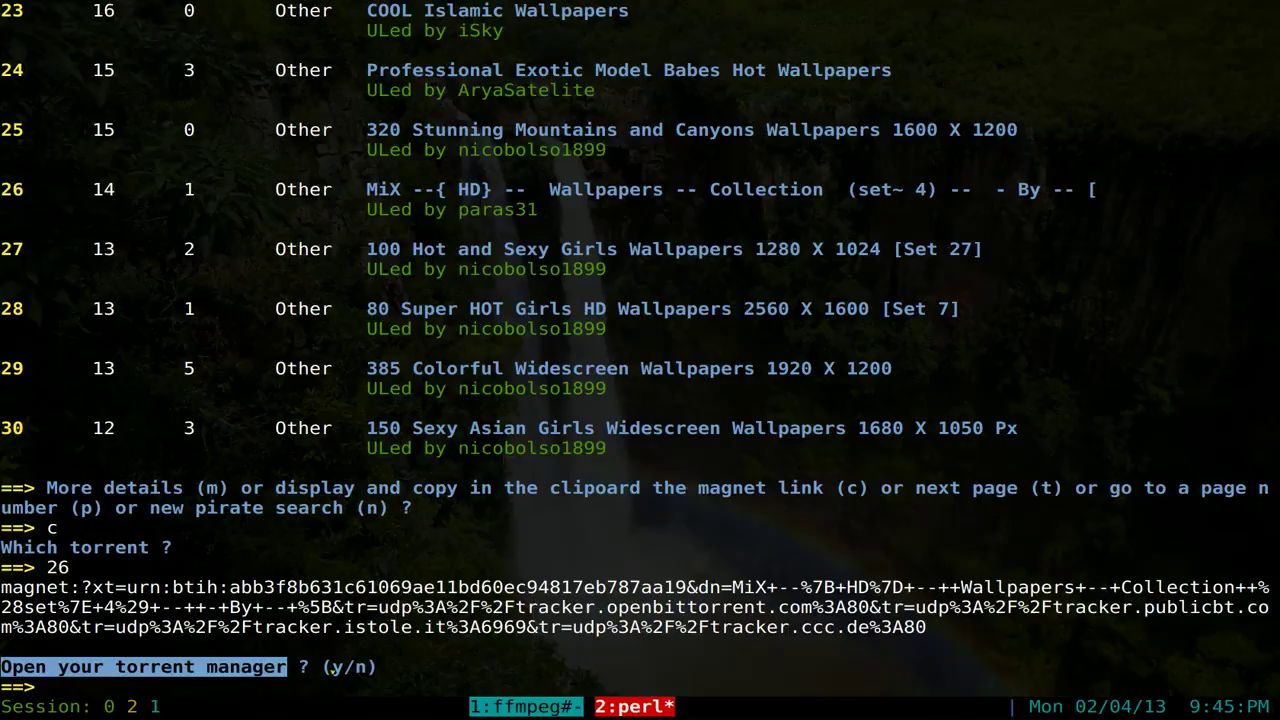
click(333, 672)
text(y)
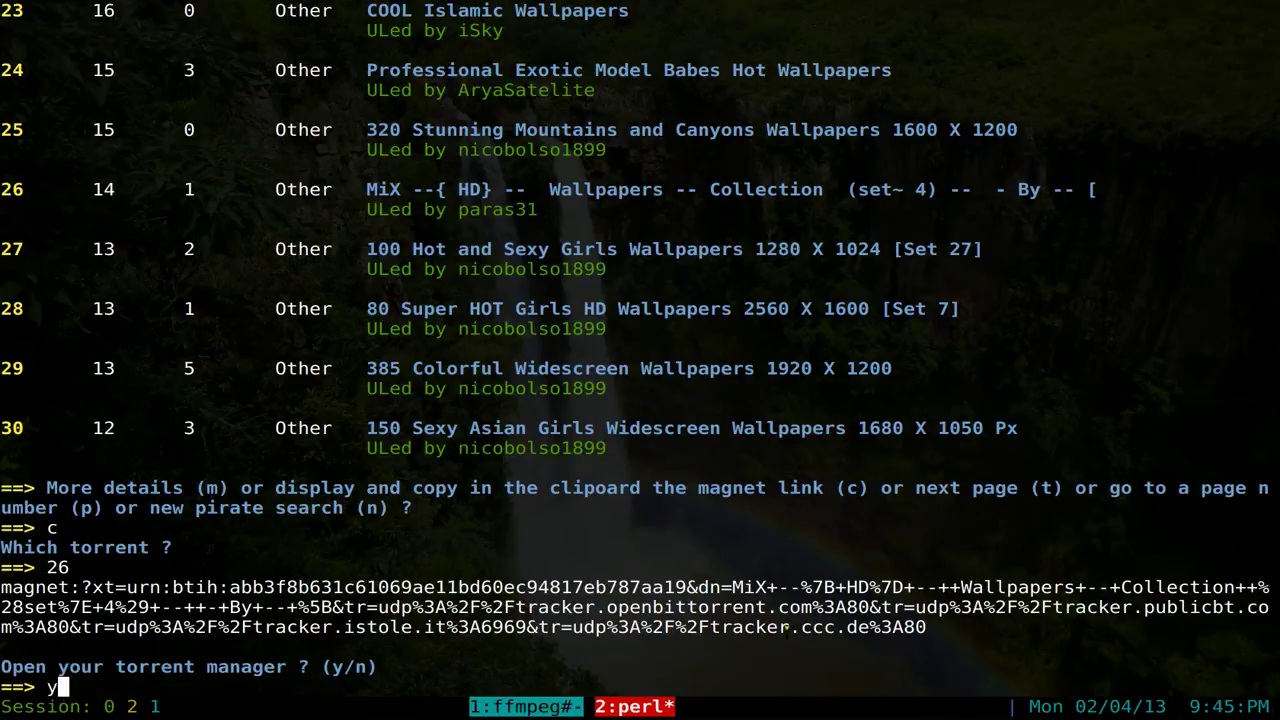
key(Return)
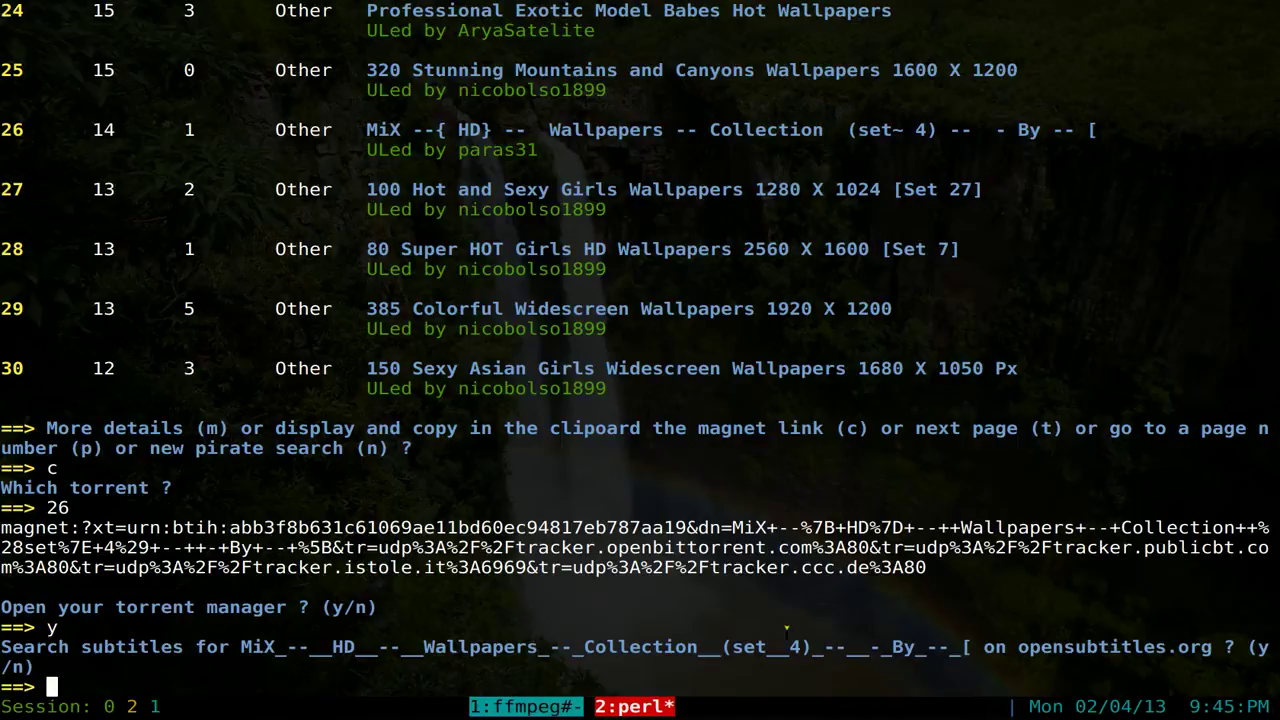
Decline subtitles and a new search, exiting torrtux to the shell
text(n)
key(Return)
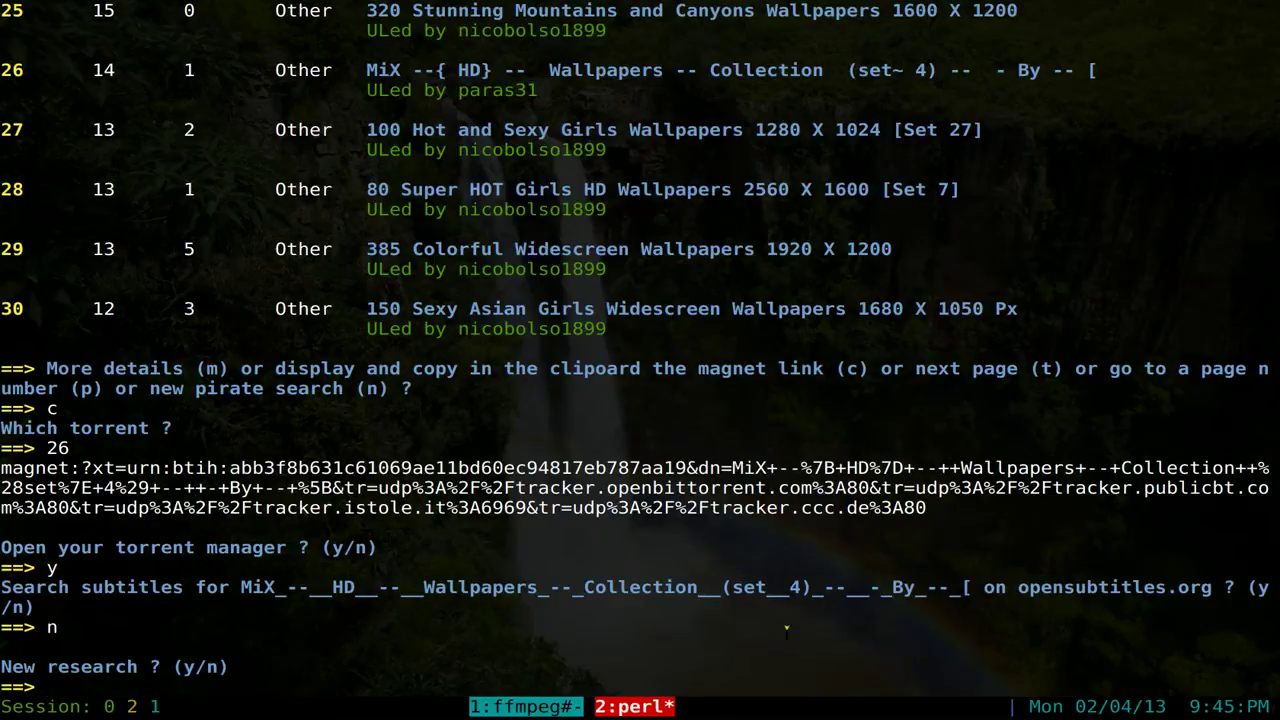
text(n)
key(Return)
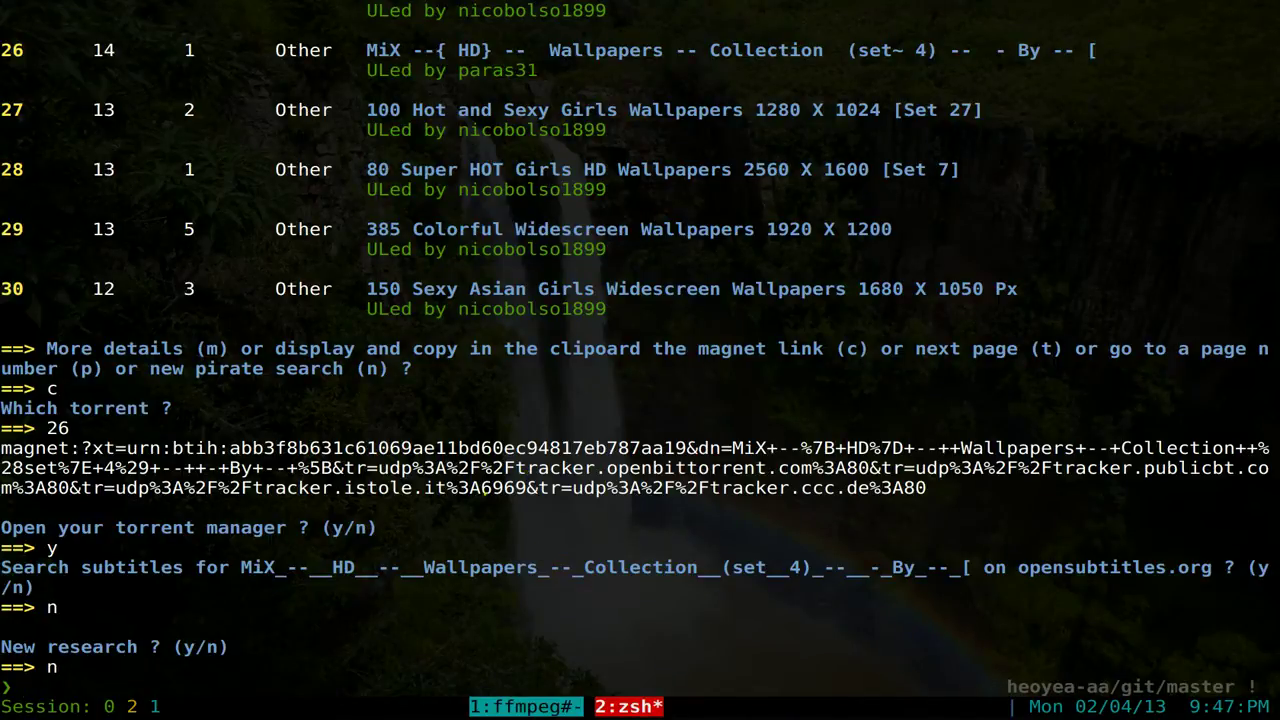
Highlight part of the torrent name in the output, then clear the screen
drag(251, 567, 436, 568)
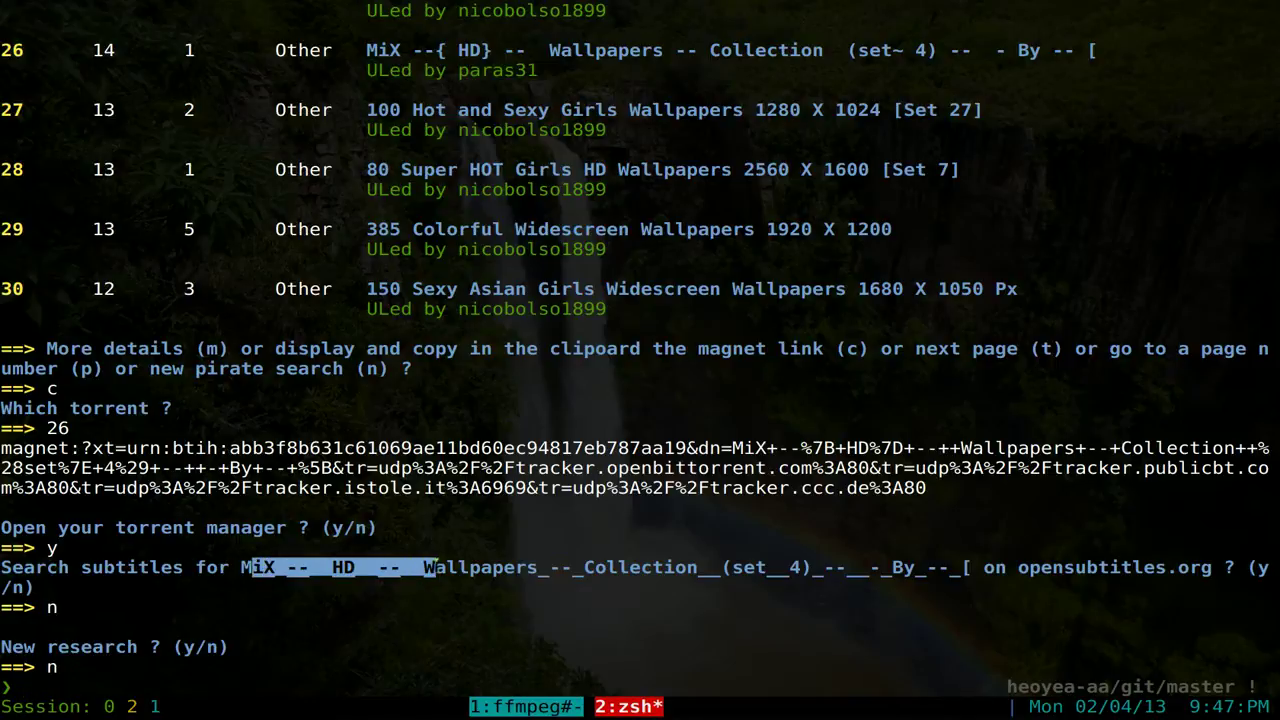
click(436, 567)
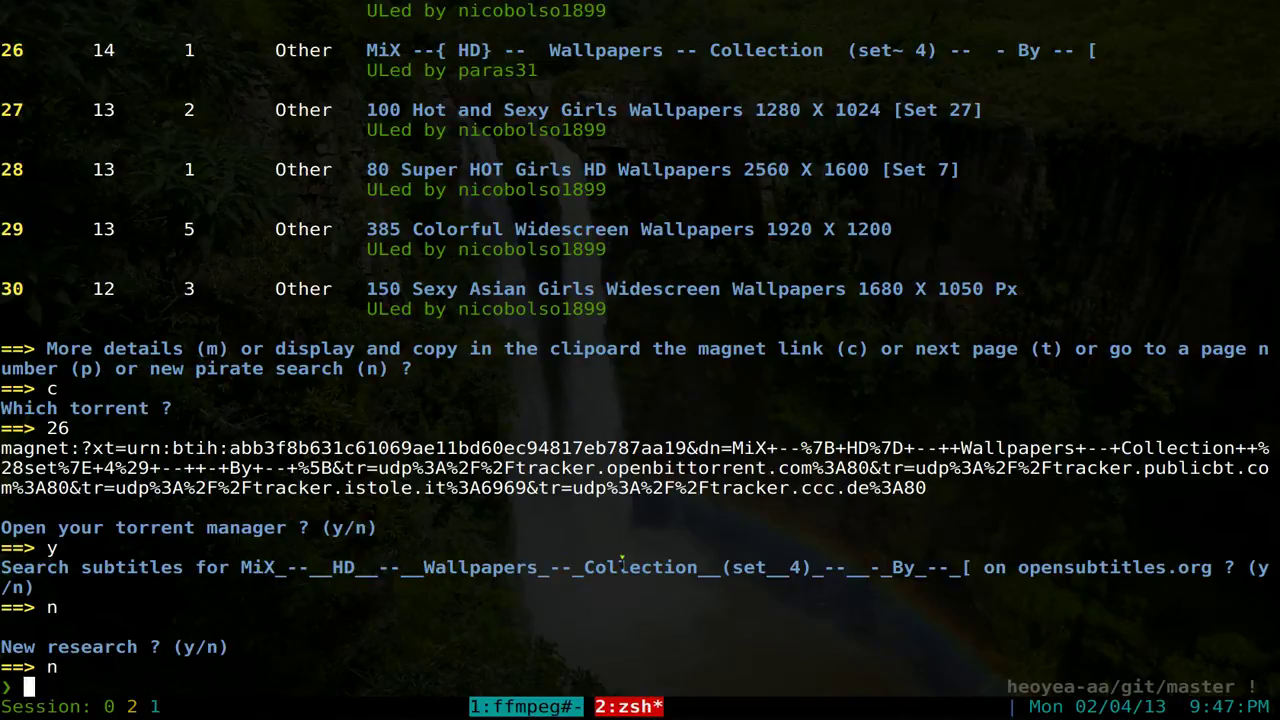
key(ctrl+l)
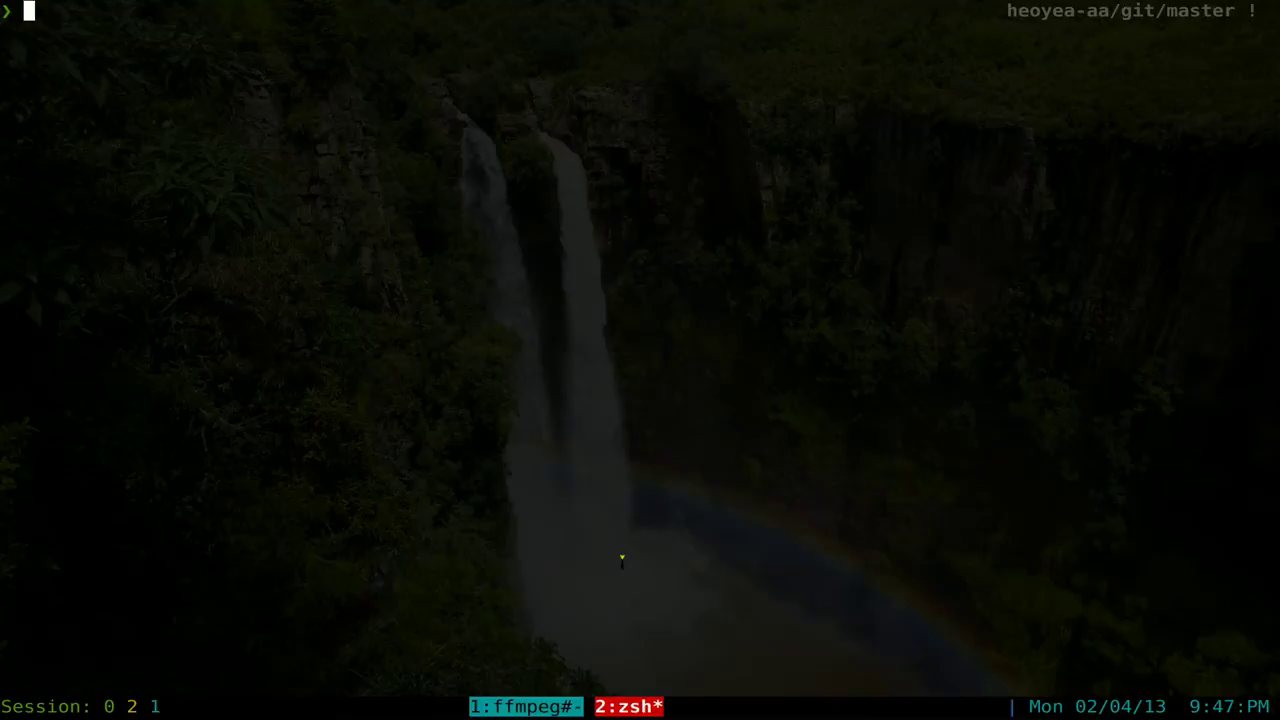
List torrents with tsm, highlighting ID 24 MiX HD Wallpapers Collection, then clear the screen
text(tsm)
key(Return)
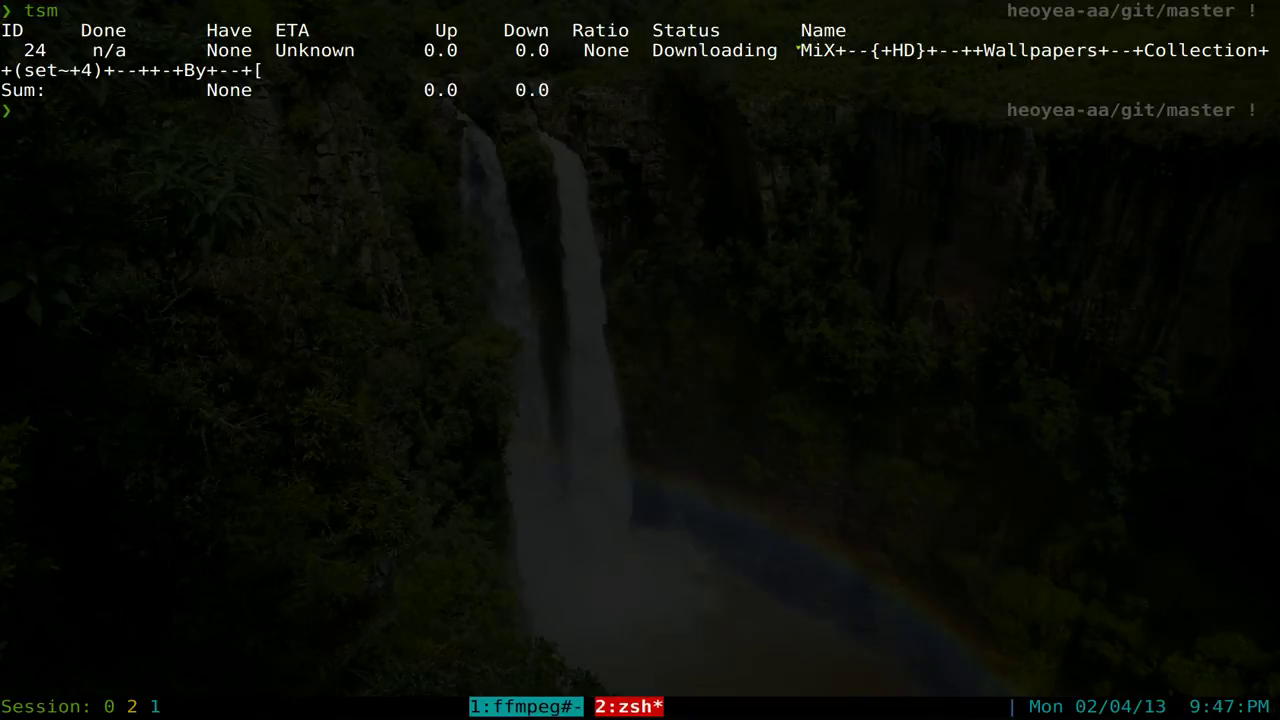
drag(798, 49, 1087, 50)
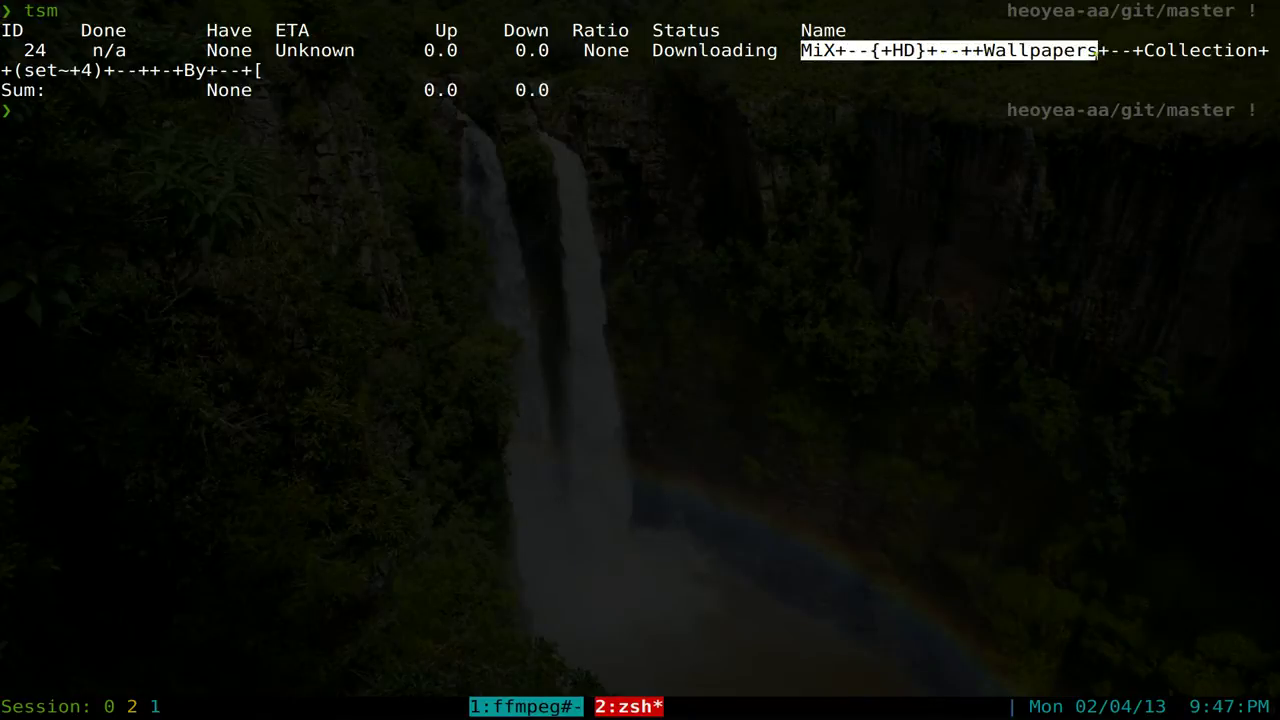
triple_click(1100, 52)
click(1100, 100)
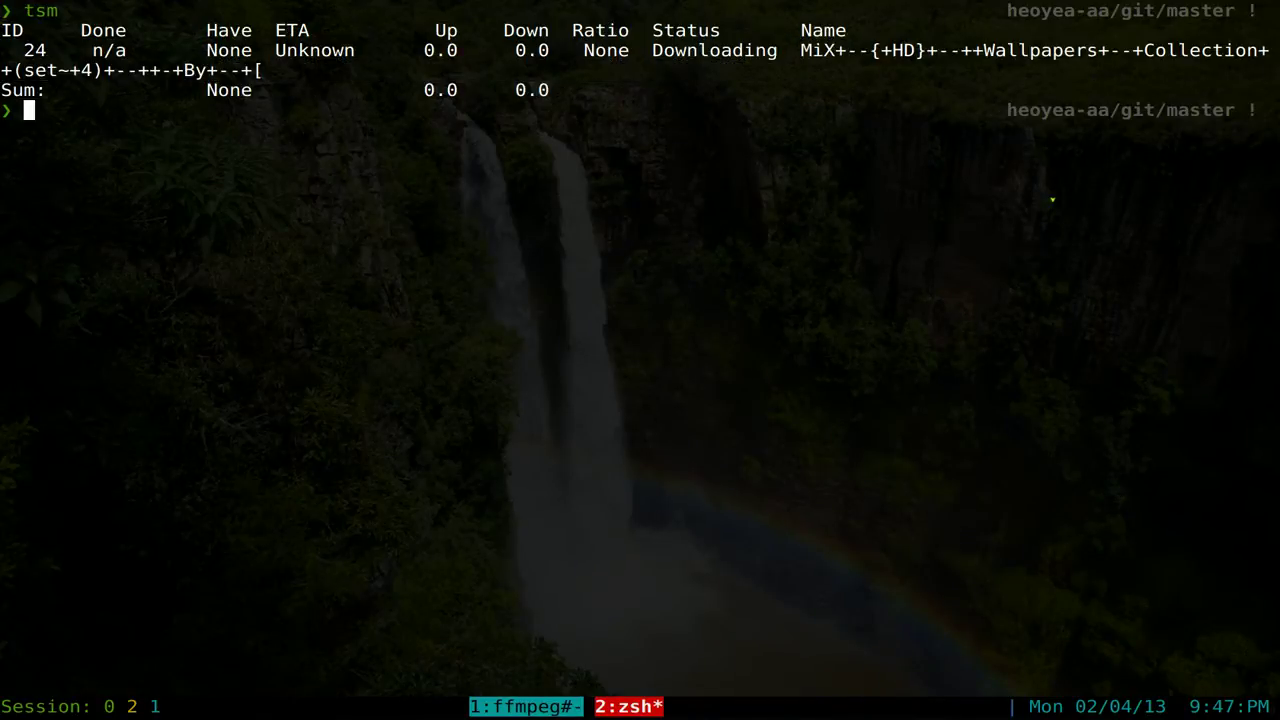
key(ctrl+l)
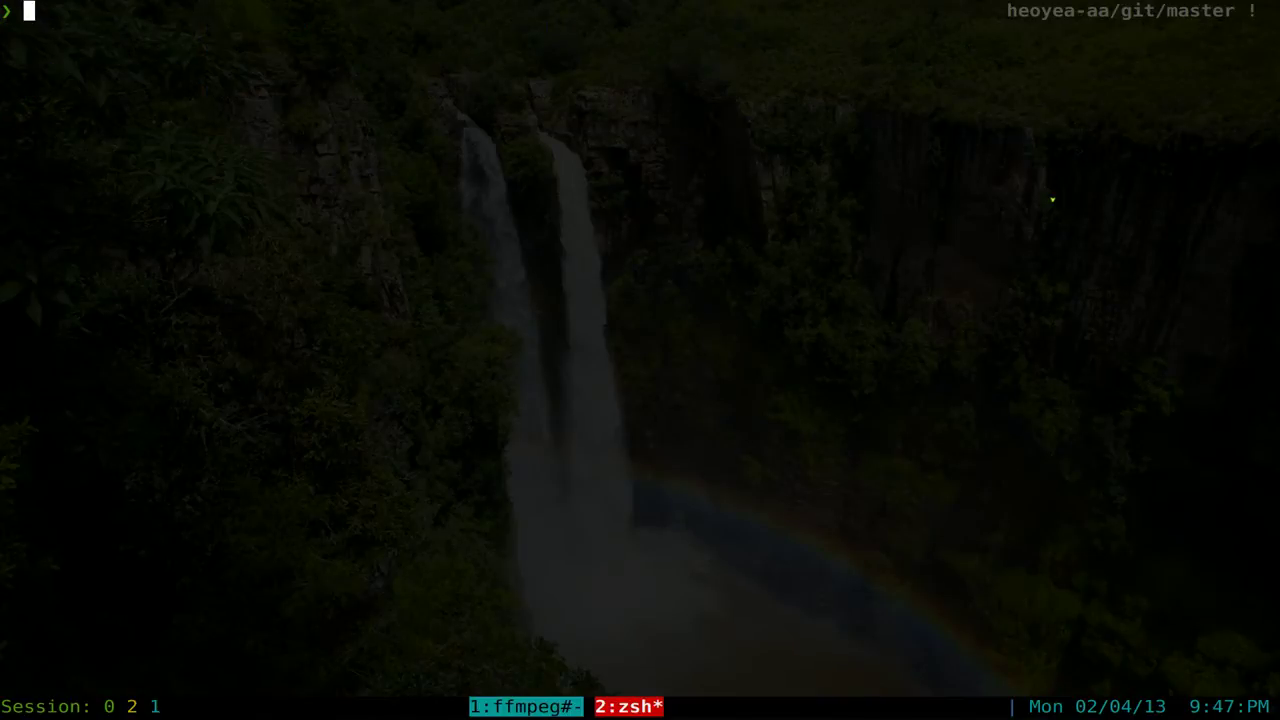
Run pkm-list torrtux, highlight /usr/share/doc/torrtux/.torrtuxrc, and begin typing 'vim ~/.torrt'
text(pkm-list )
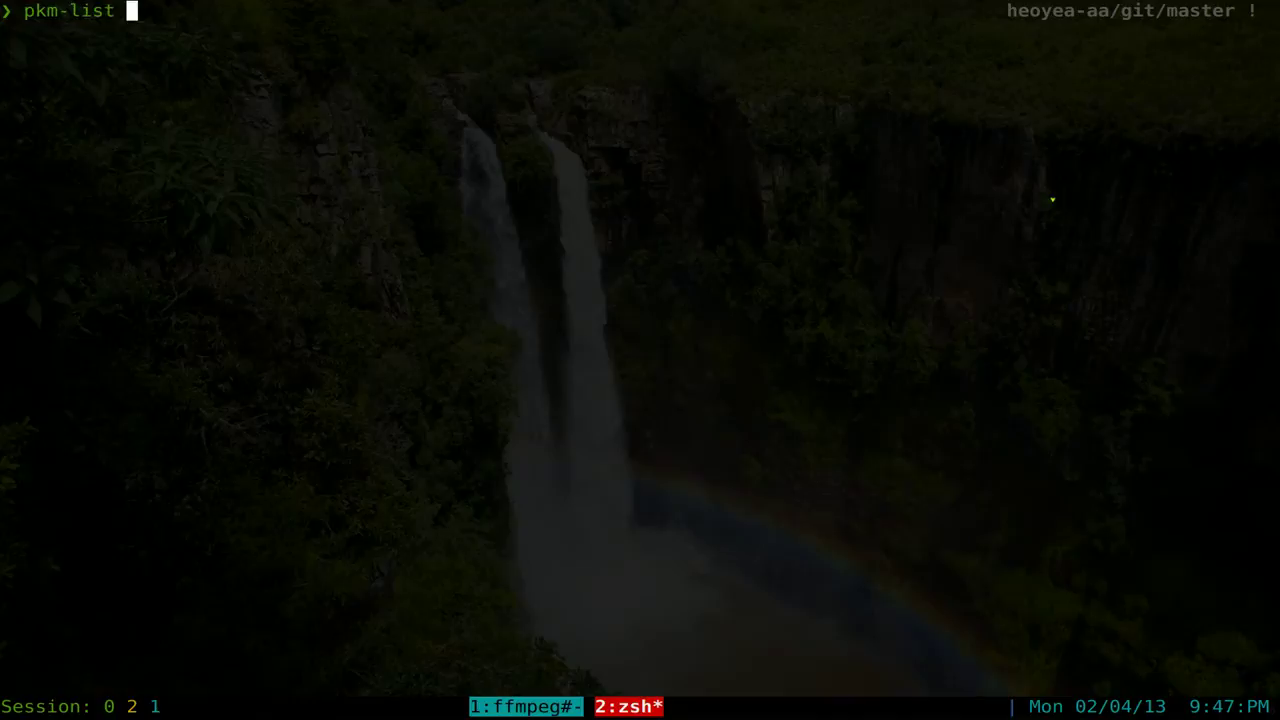
text(torrtux)
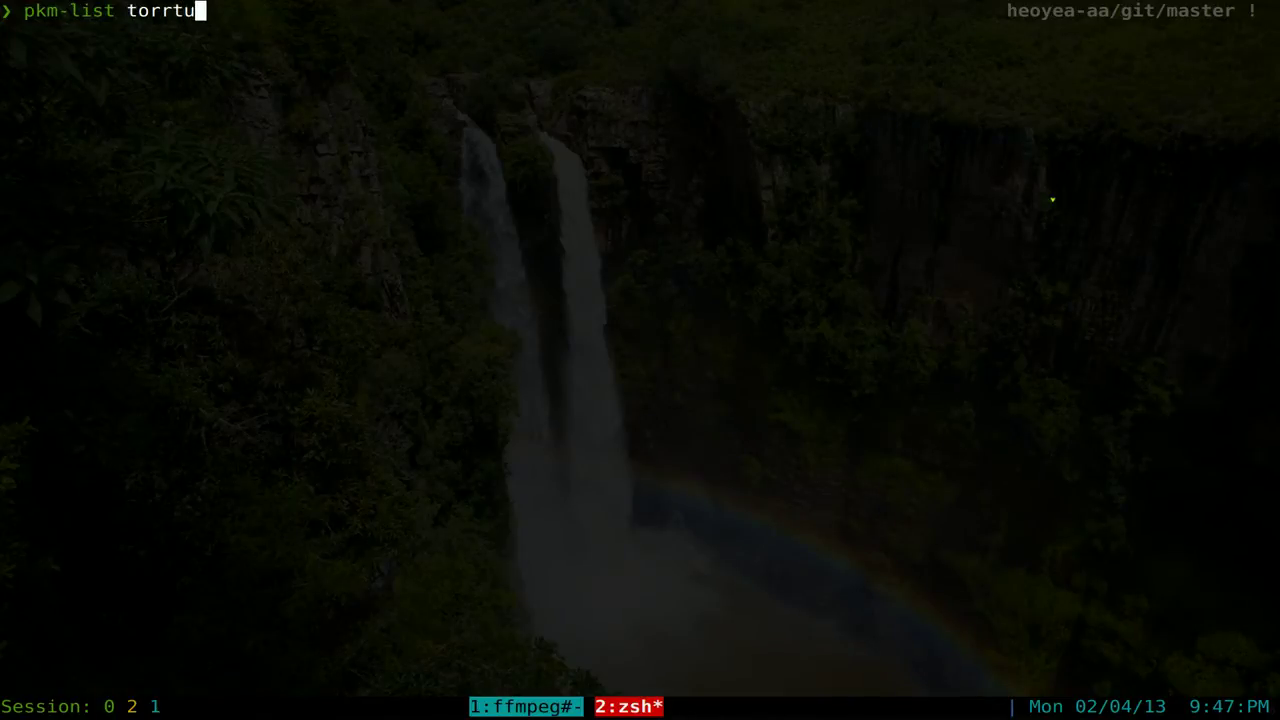
key(Return)
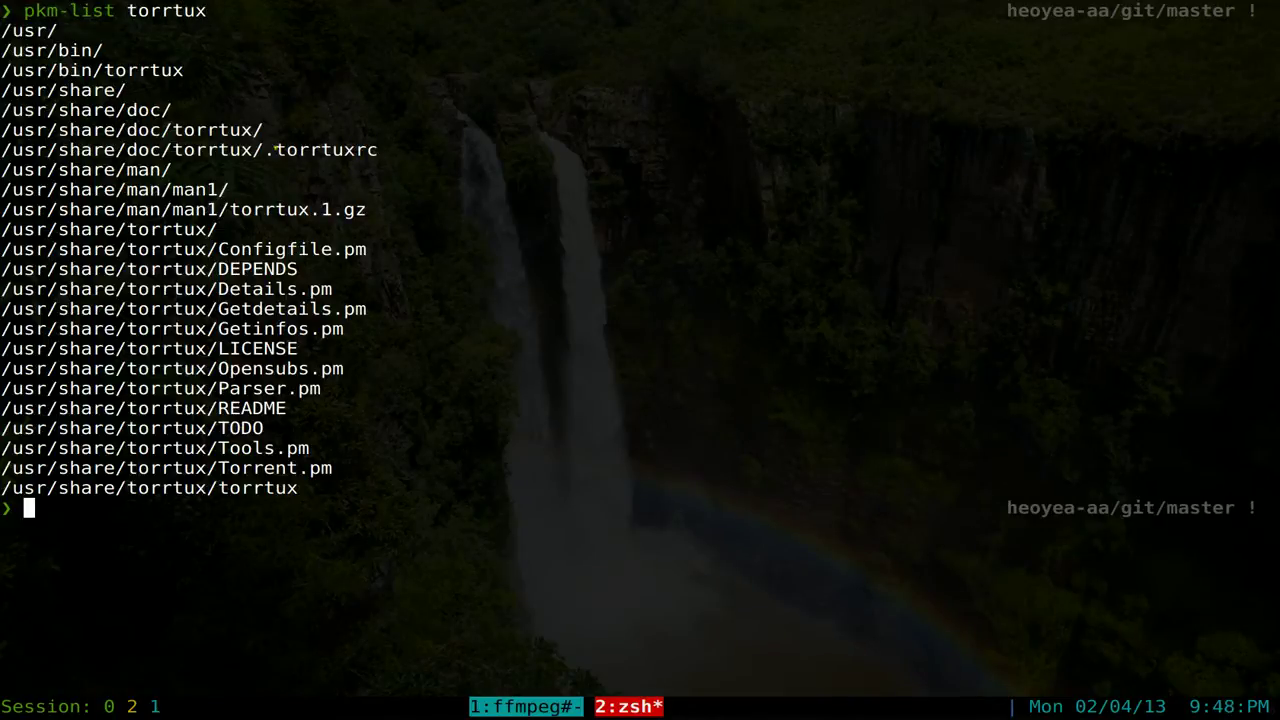
drag(265, 149, 379, 149)
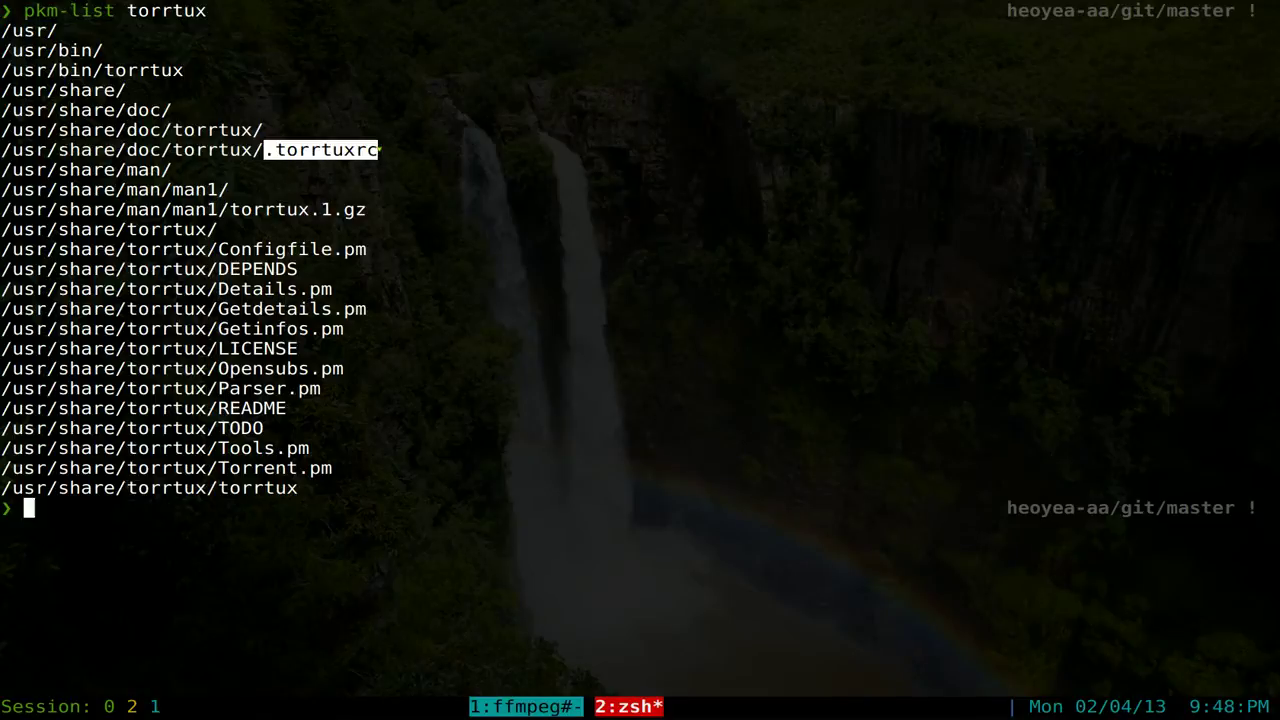
triple_click(298, 150)
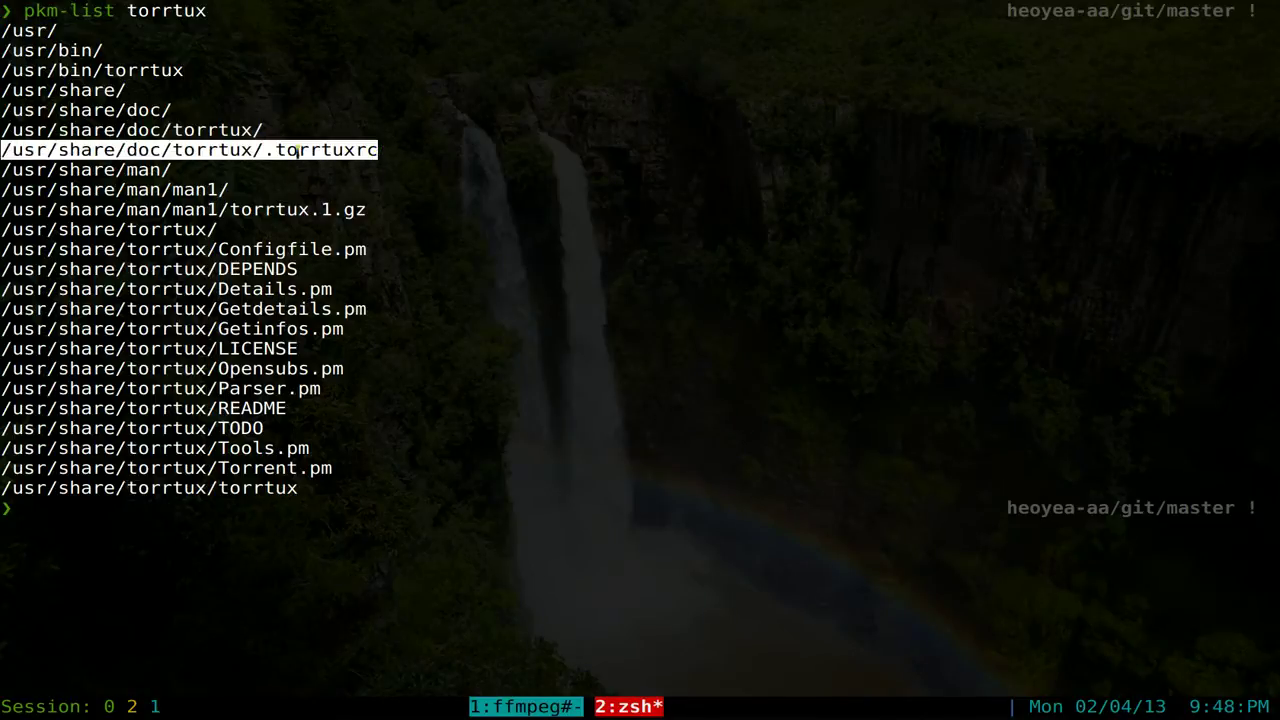
right_click(298, 150)
click(303, 169)
click(606, 169)
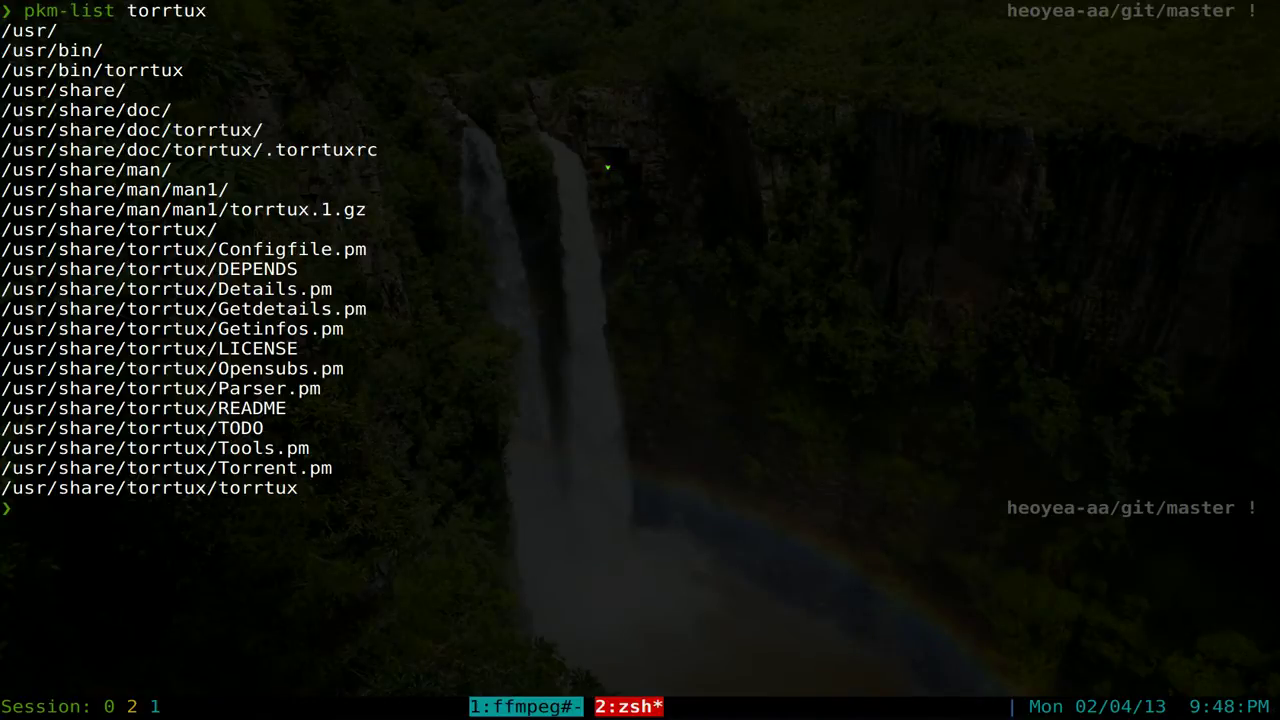
text(vim ~/.torrt)
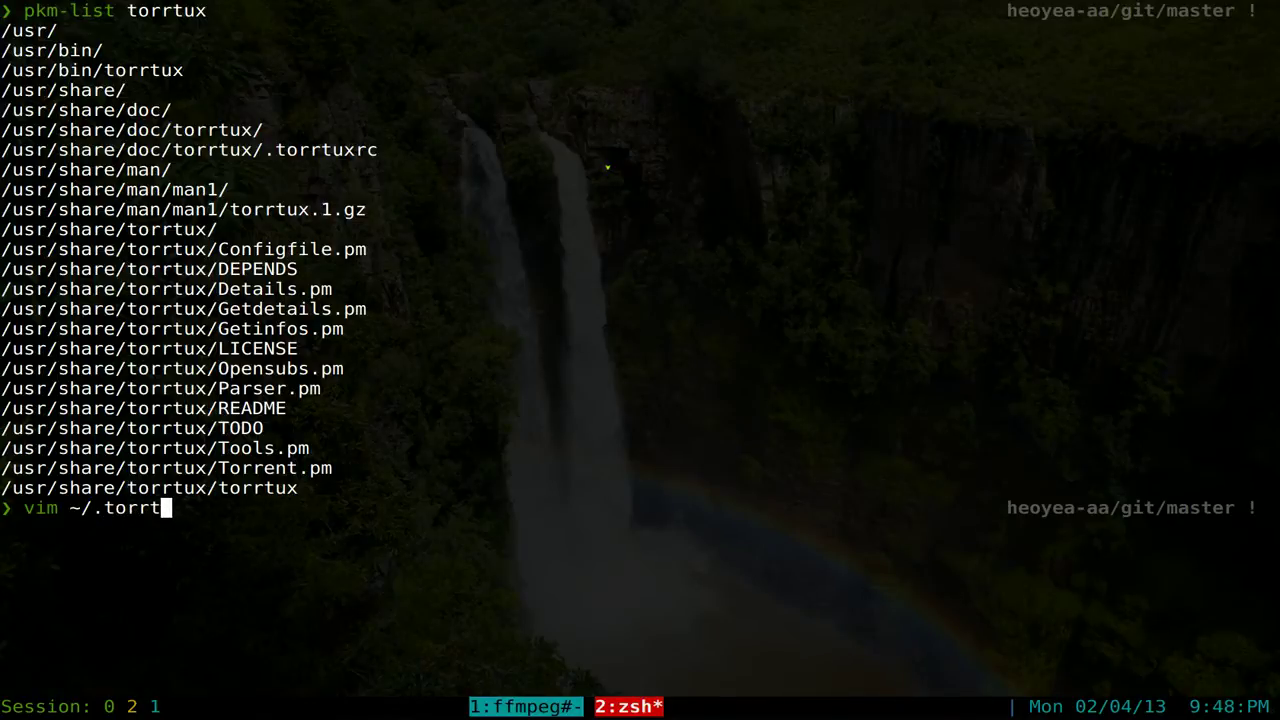
key(Tab)
key(Return)
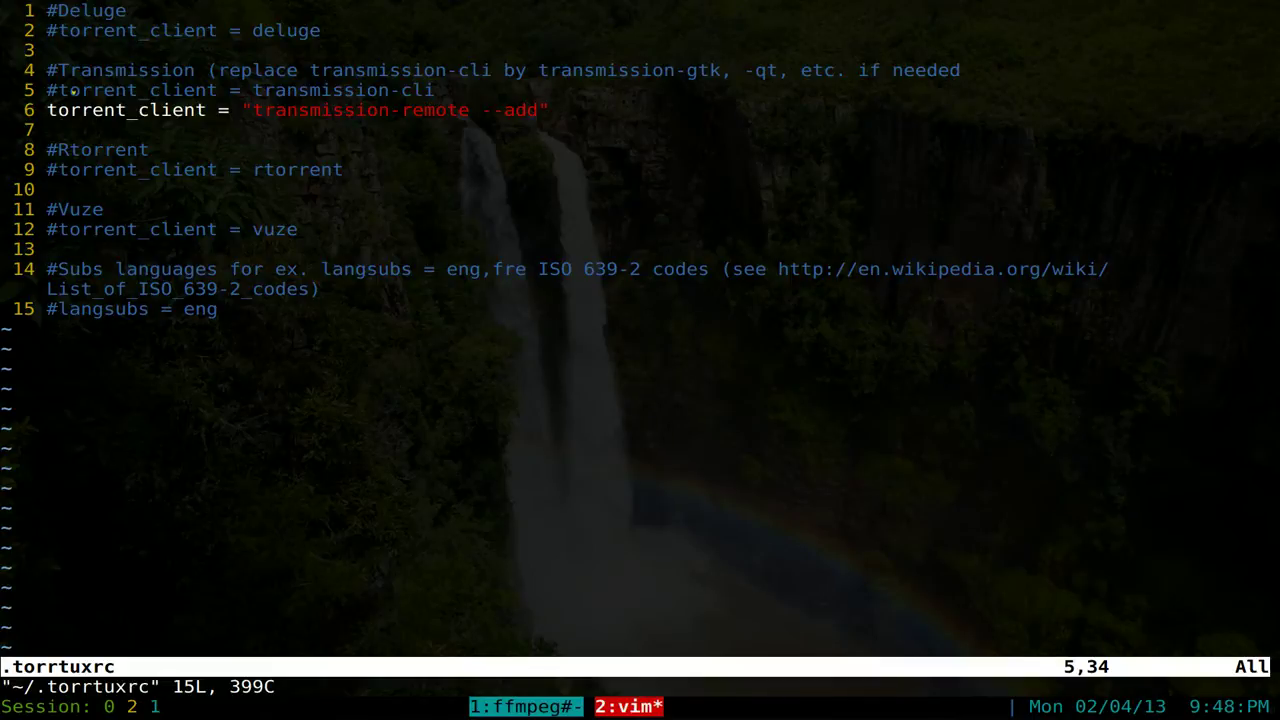
drag(58, 90, 424, 92)
click(381, 105)
drag(255, 112, 466, 112)
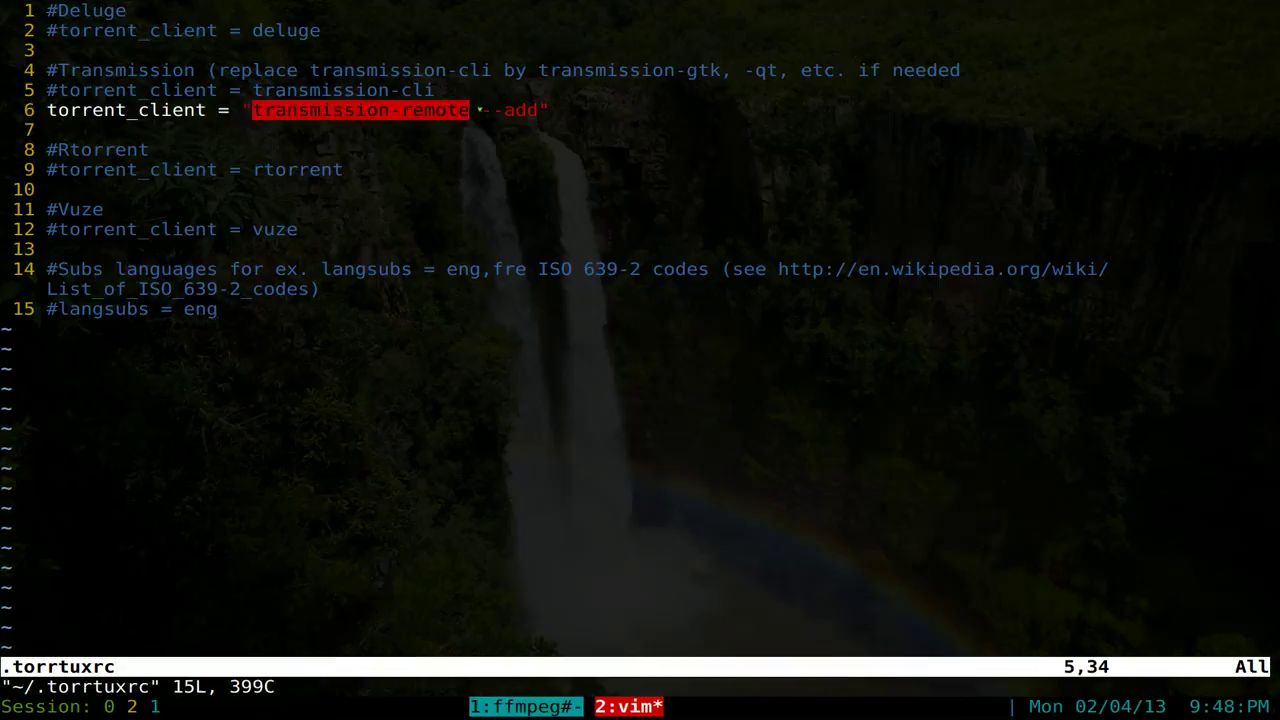
click(500, 111)
drag(536, 110, 446, 110)
click(593, 125)
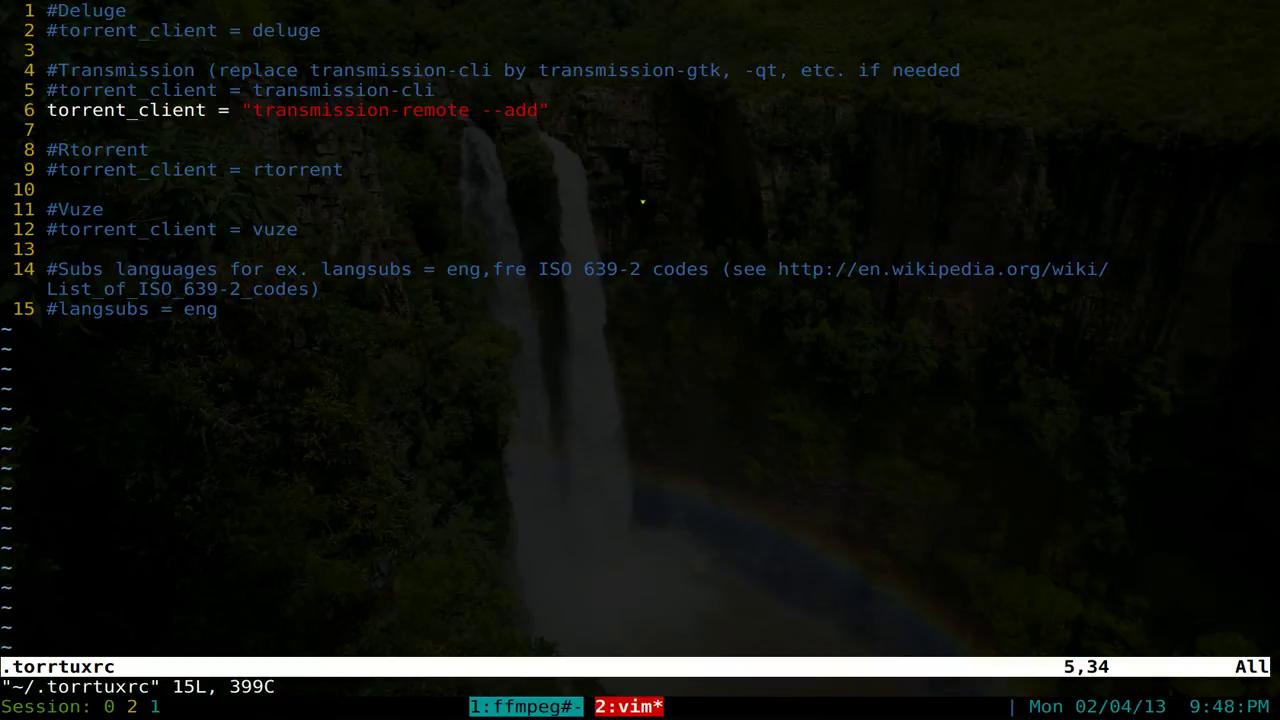
drag(60, 268, 300, 268)
click(162, 283)
text(:q)
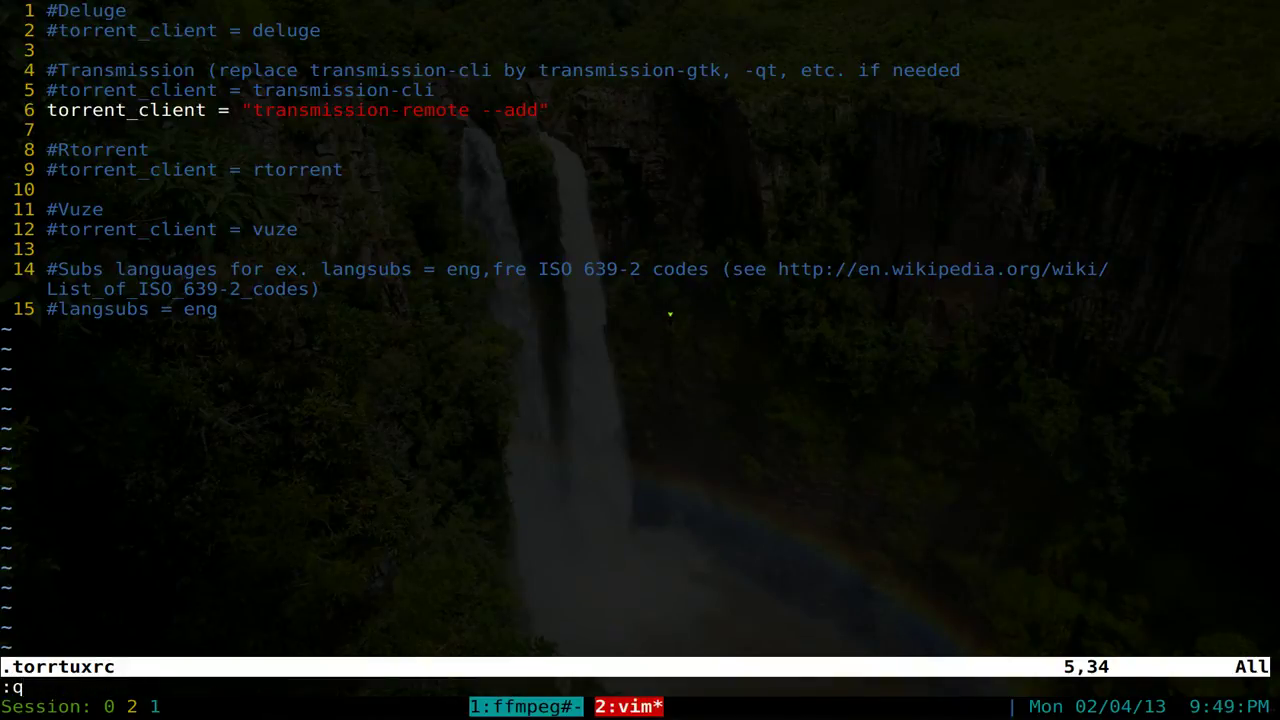
key(Return)
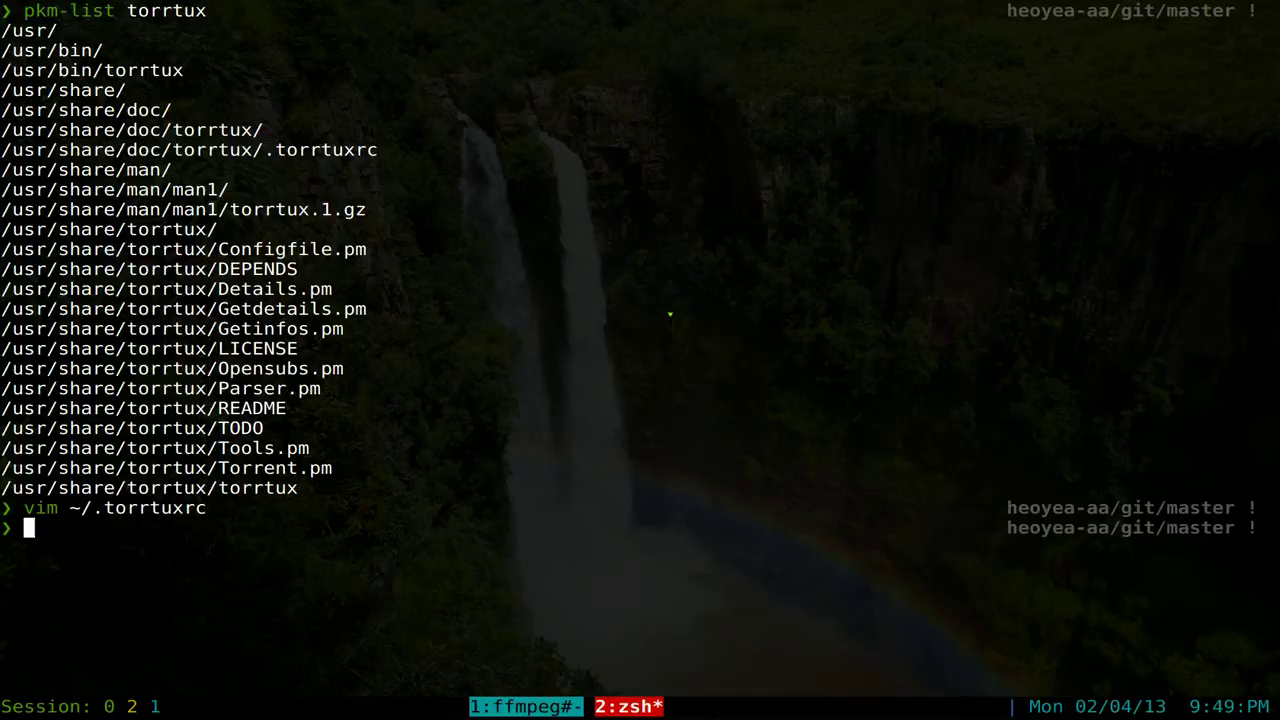
Clear the screen and open the torrtux manual page with man torrtux
key(ctrl+l)
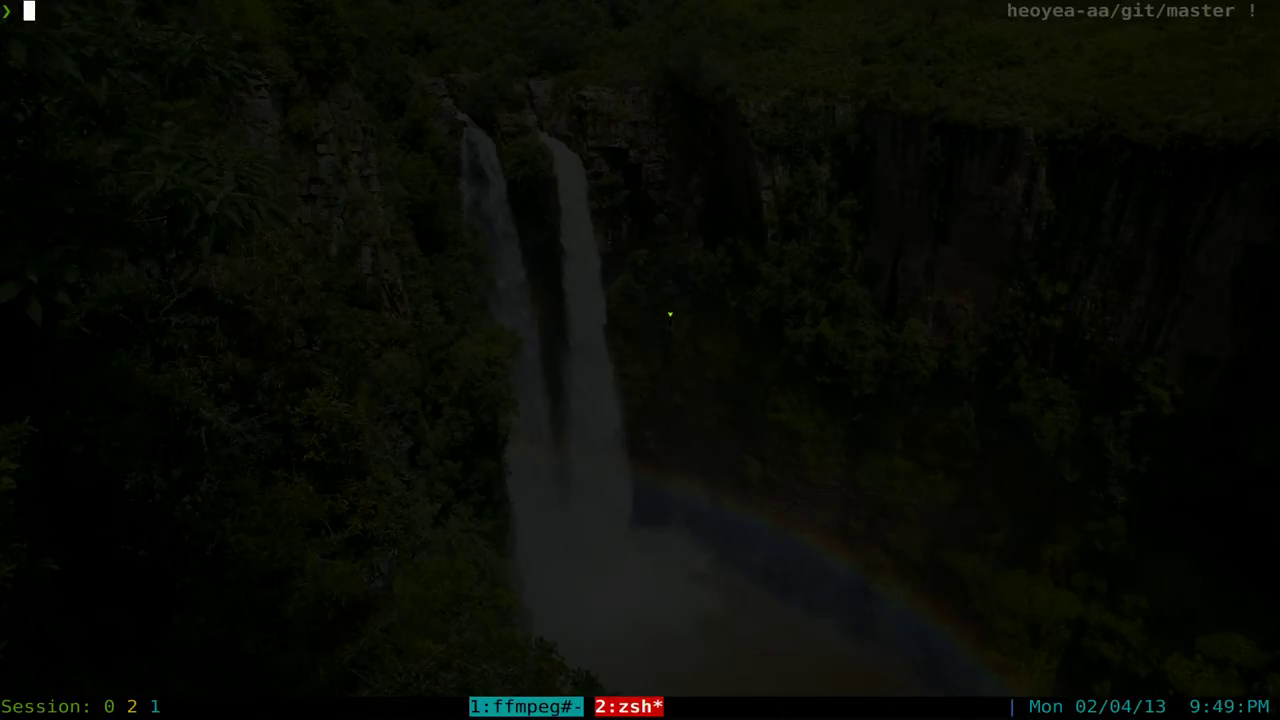
text(man tor)
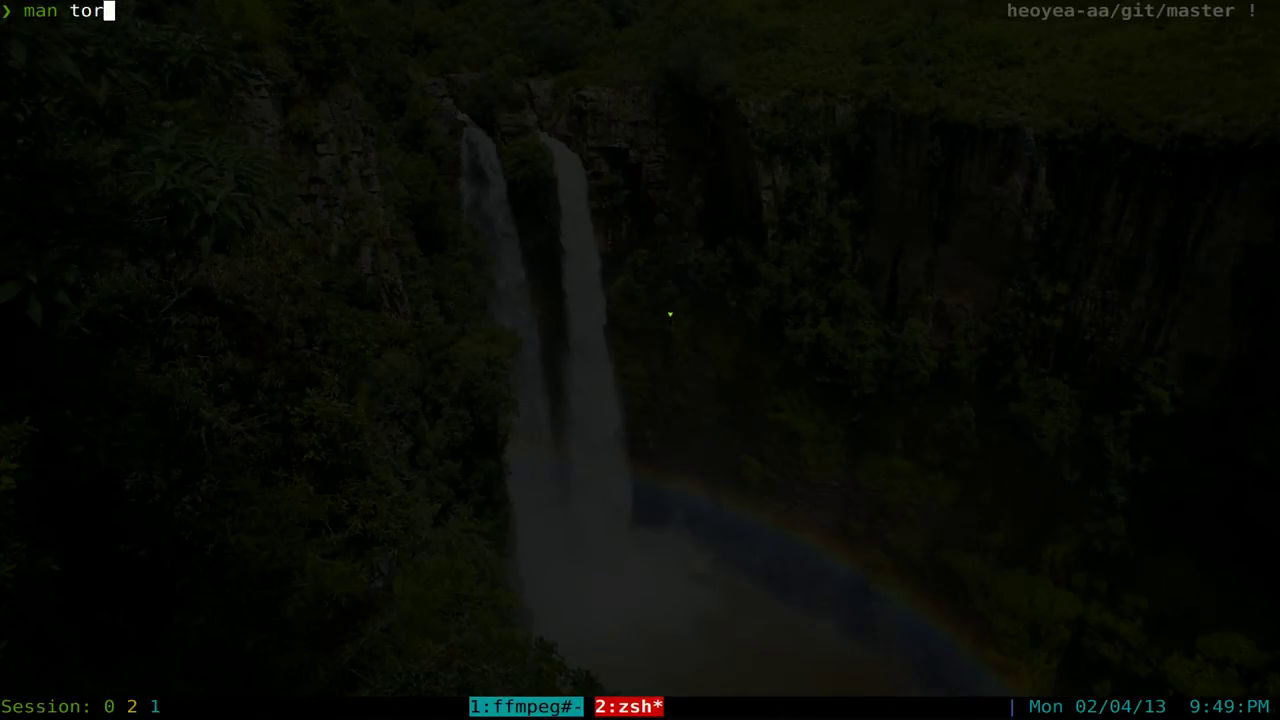
text(rtux)
key(Return)
key(q)
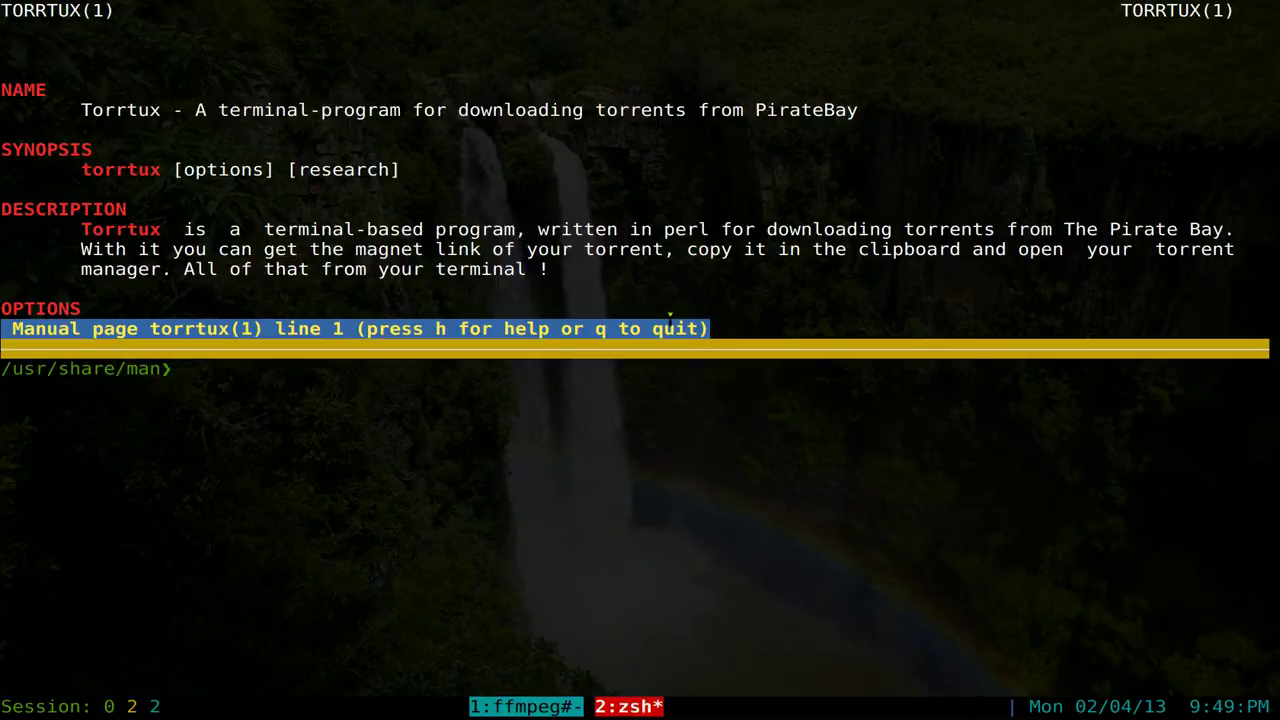
key(ctrl+z)
Page to the manual's end and highlight the --sort {type} option and its description
key(space)
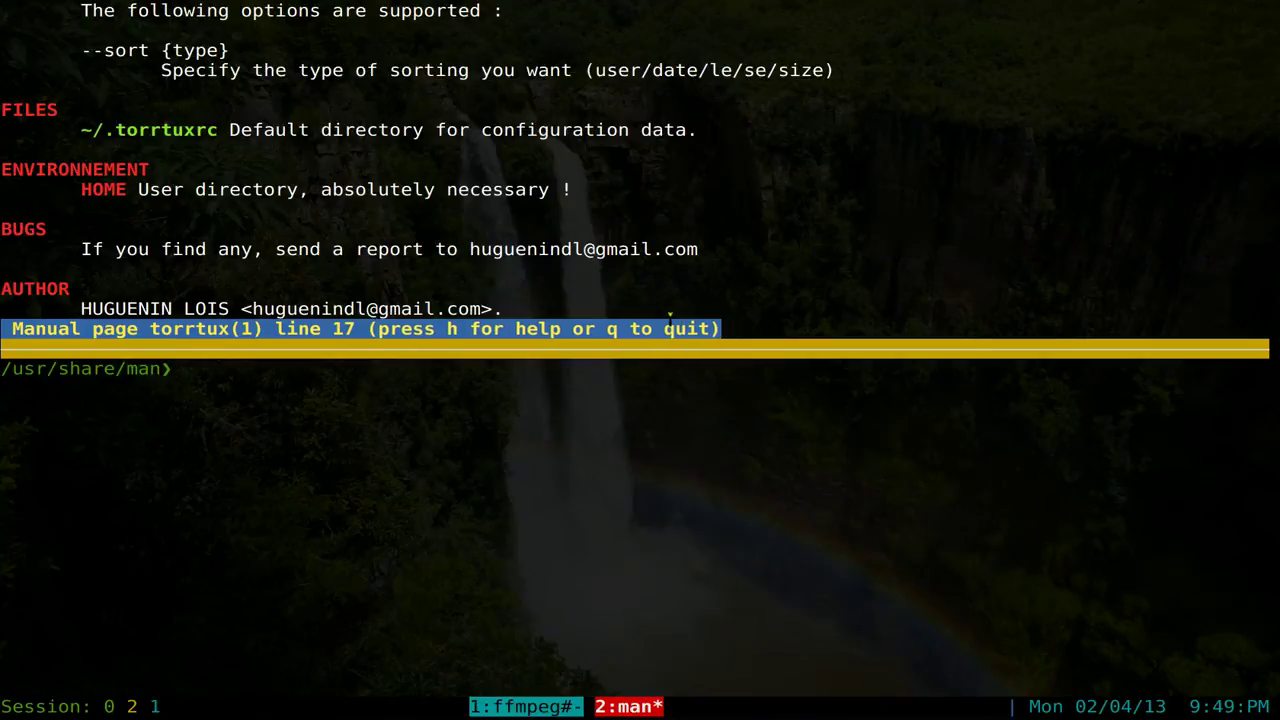
key(space)
key(Up)
key(Up)
key(Up)
key(Up)
key(Up)
key(Up)
key(Up)
key(Up)
key(Up)
key(Up)
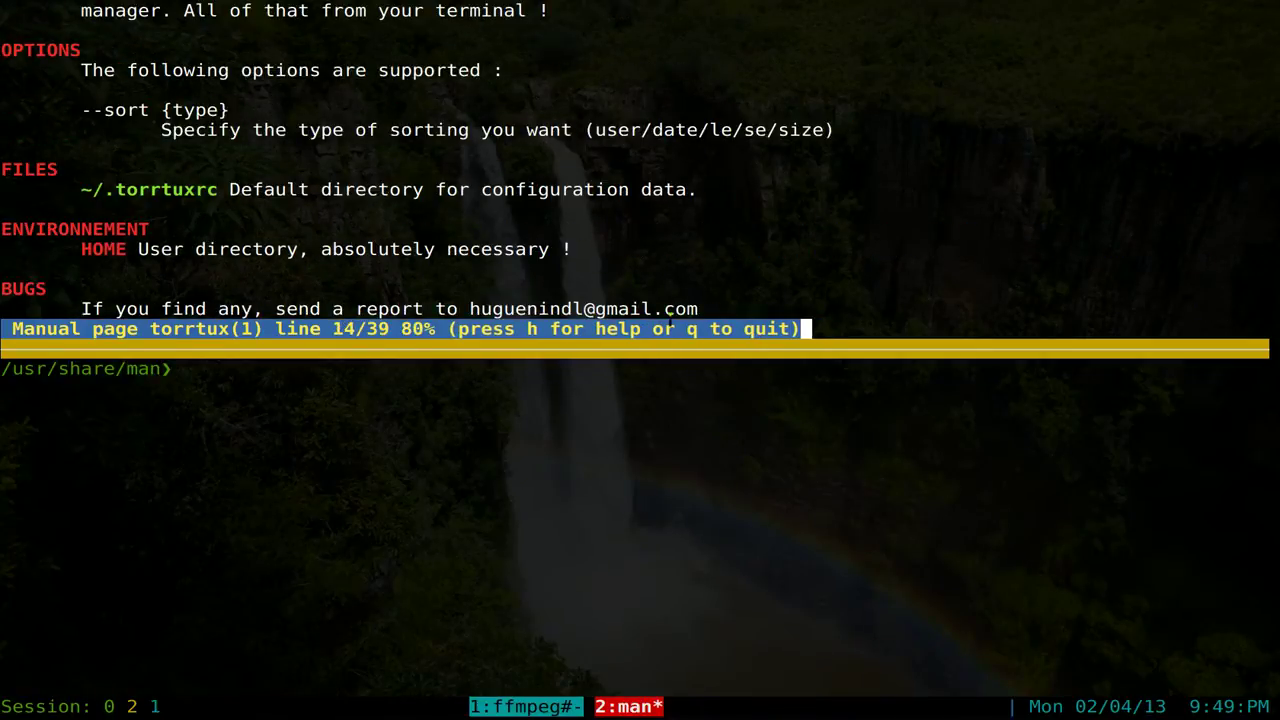
triple_click(107, 110)
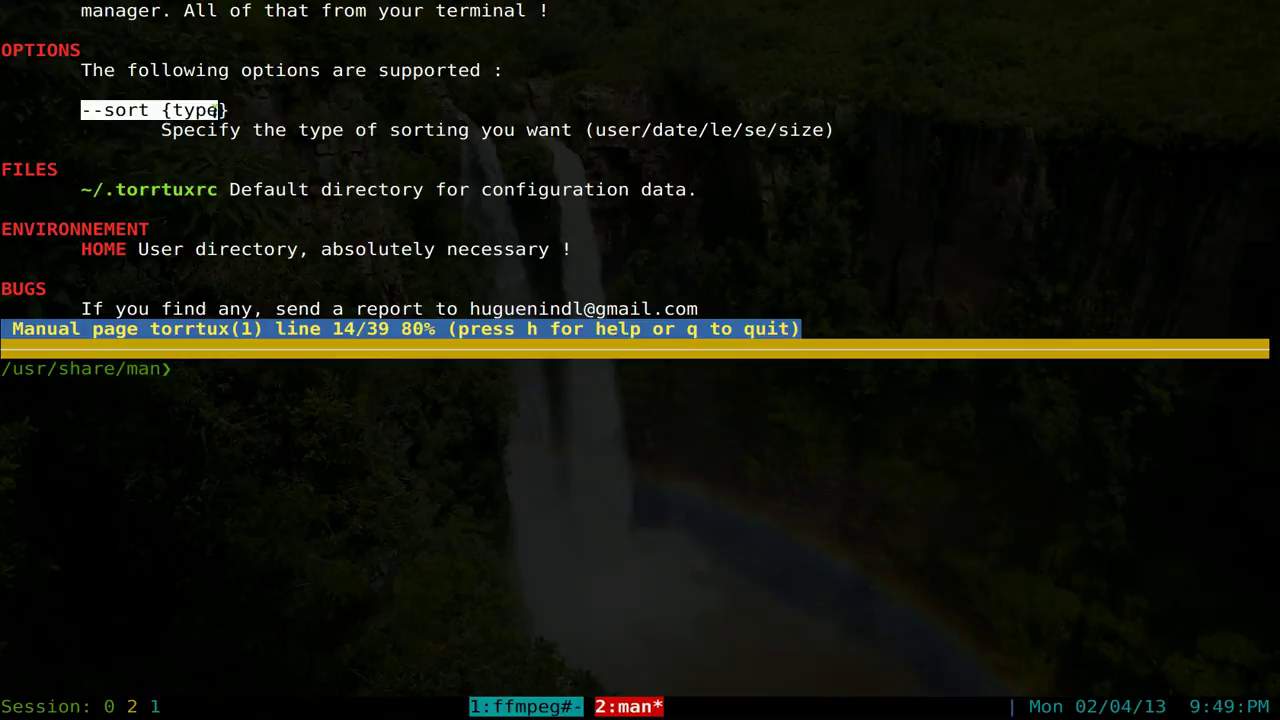
drag(209, 130, 477, 130)
click(589, 125)
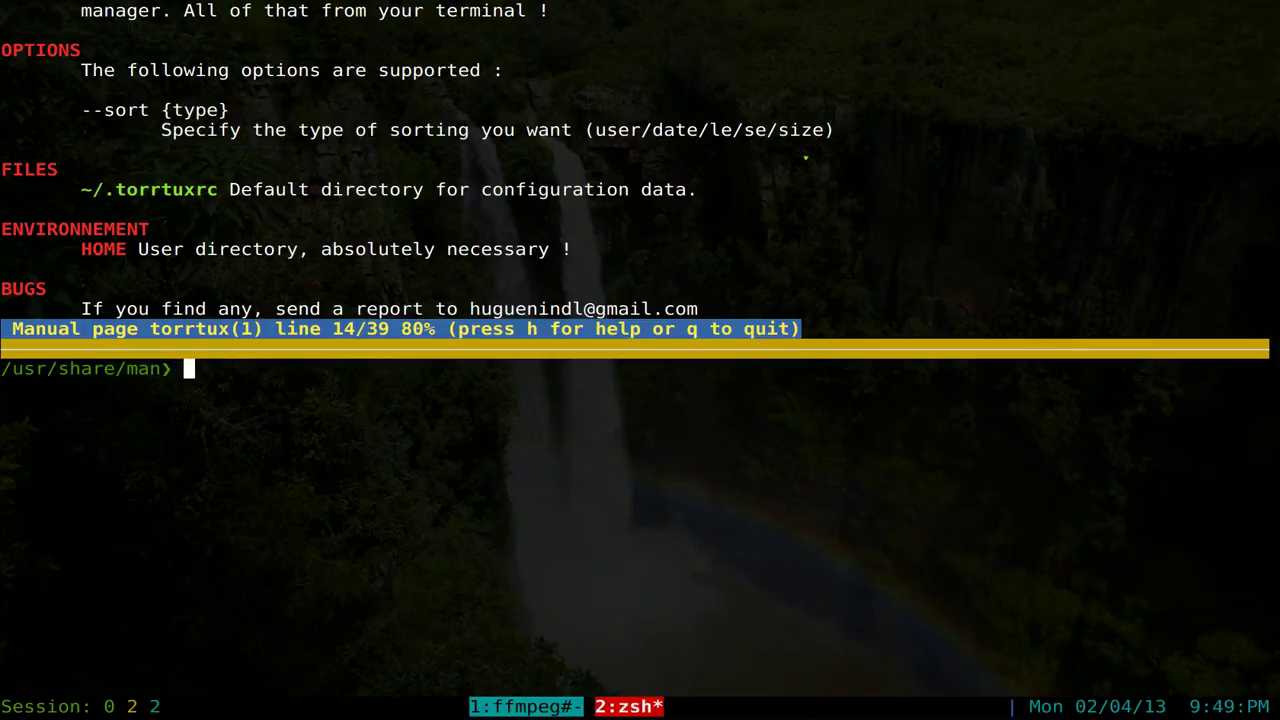
Return home, clear the pane, and search 'wallpapers' with torrtux --sort le
text(cd)
key(Return)
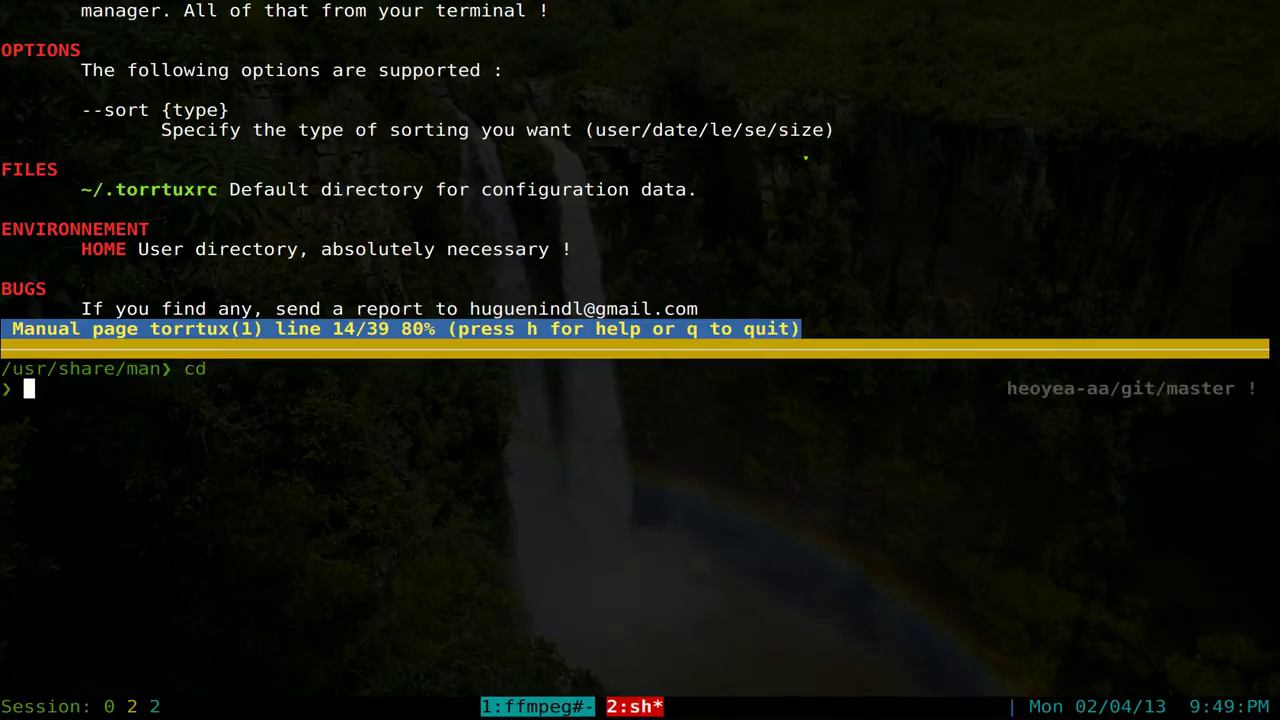
key(ctrl+l)
text(torrtux)
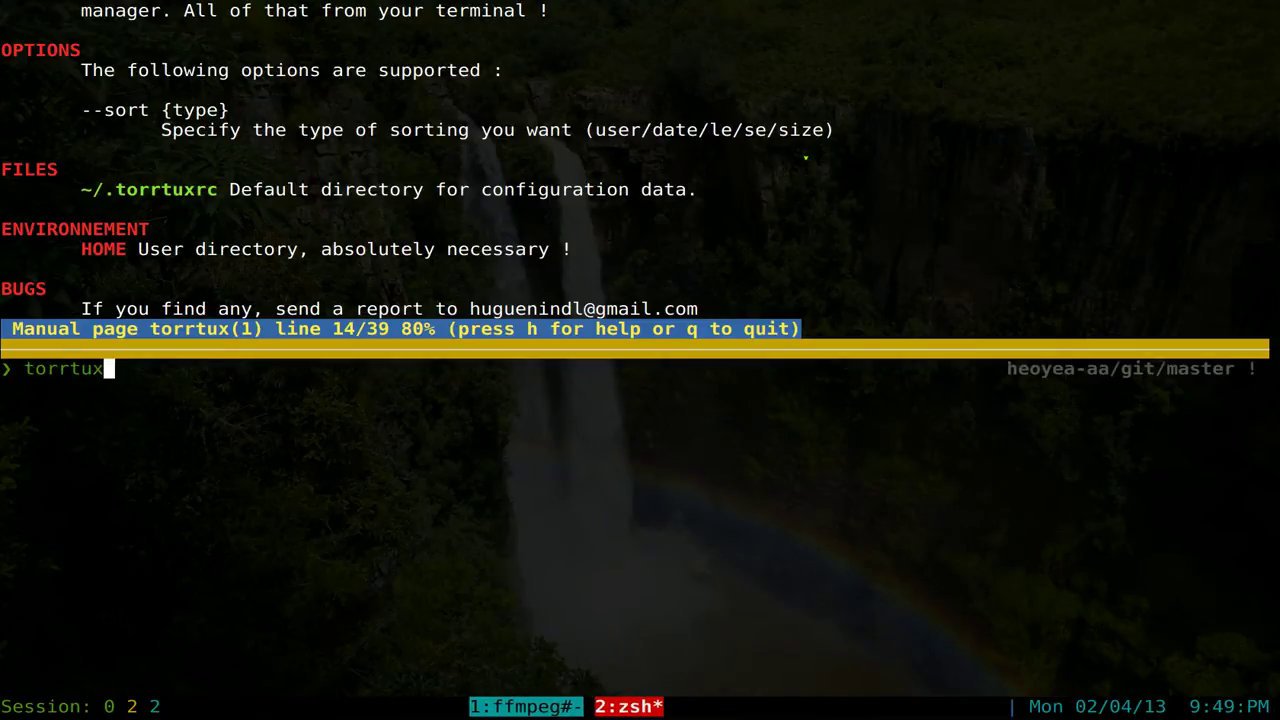
text( --sort)
text(le)
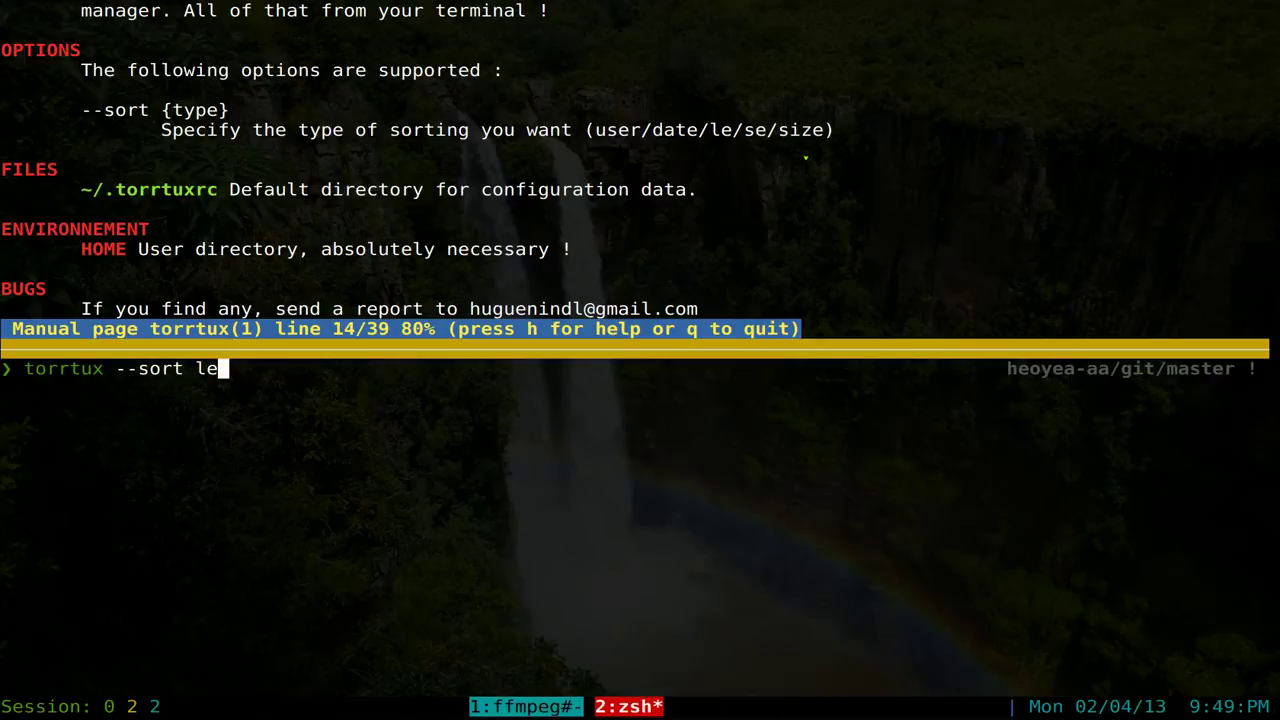
key(Return)
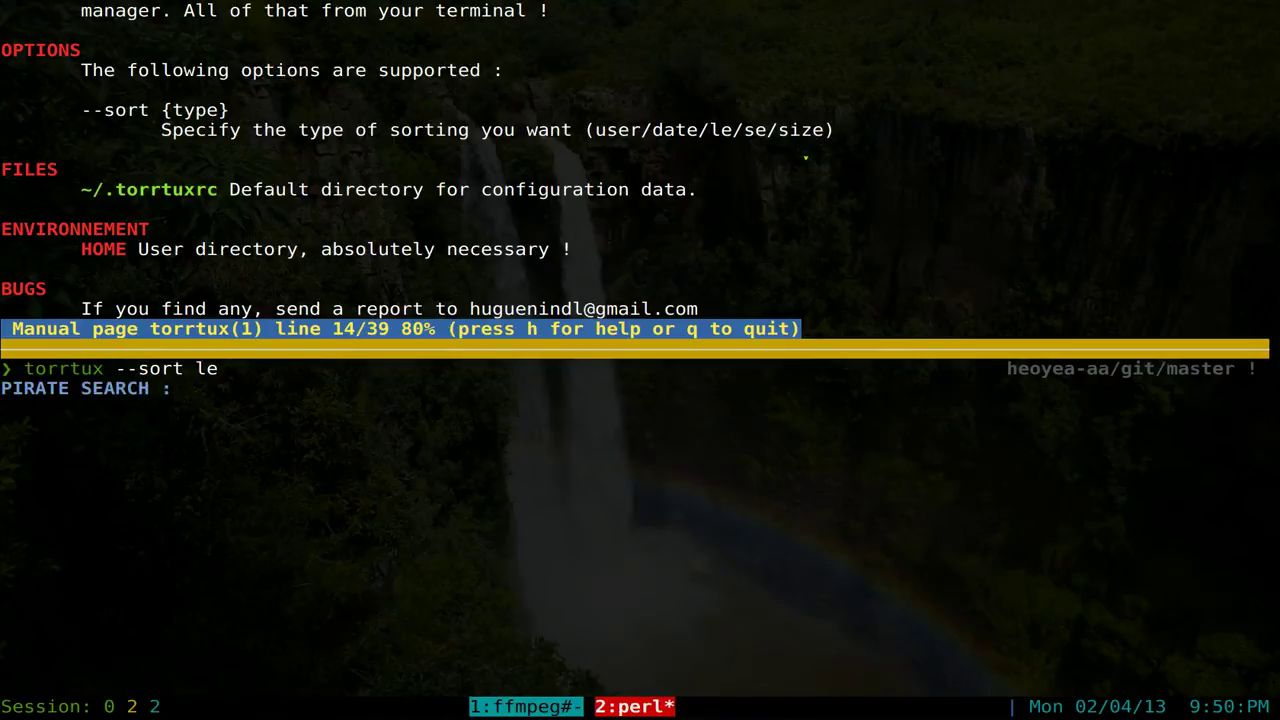
text(wallpapers)
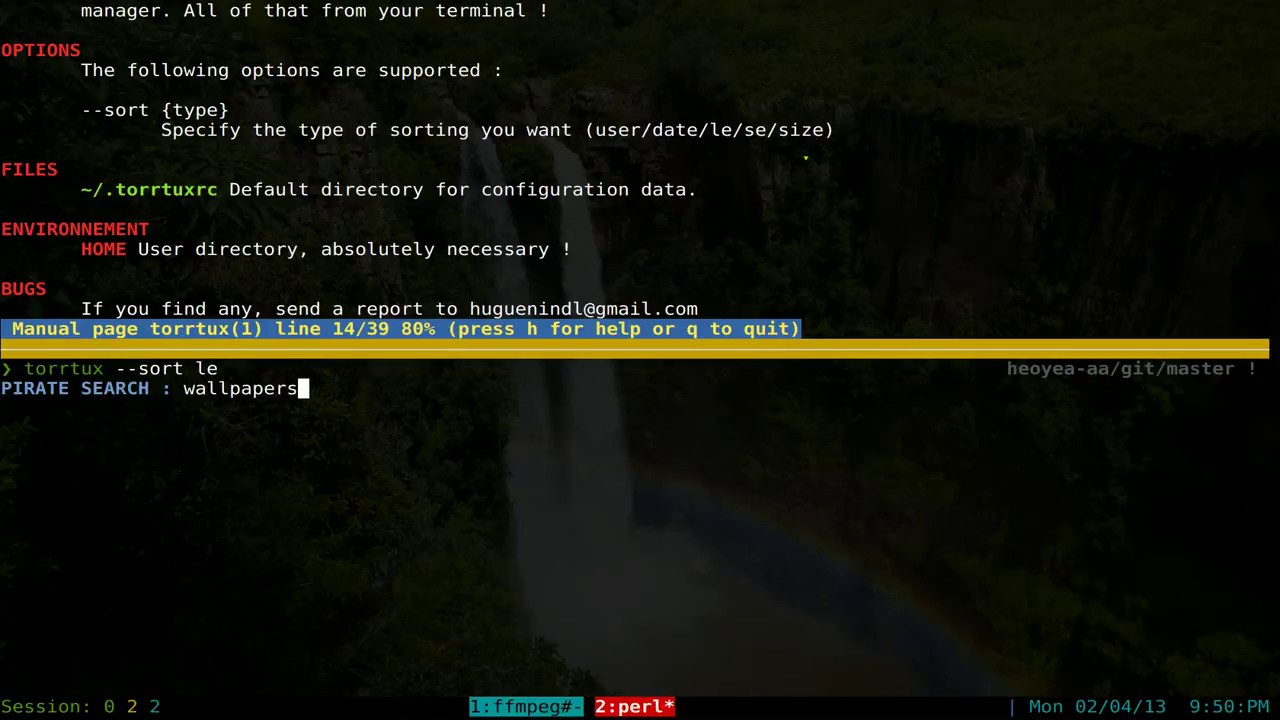
key(Return)
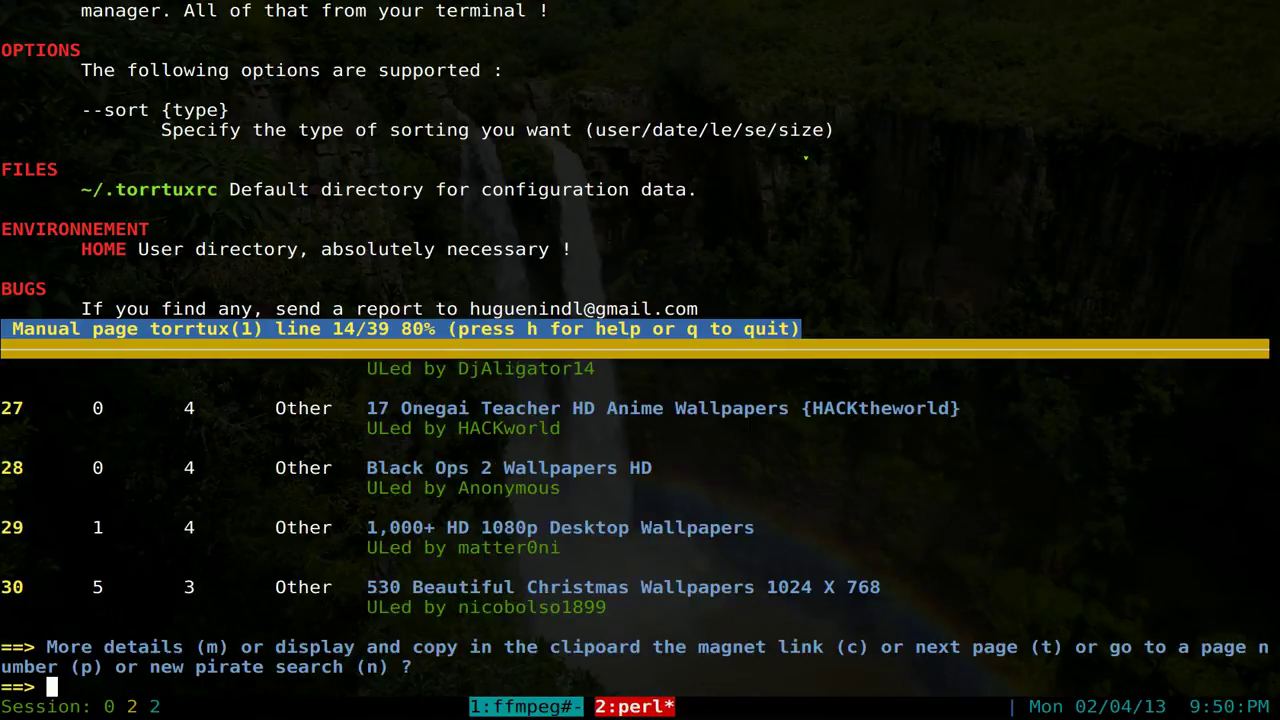
Scroll back to highlight the LE column, the top result's 33 leechers, and the manual's sort types
scroll(640, 520, up, 17)
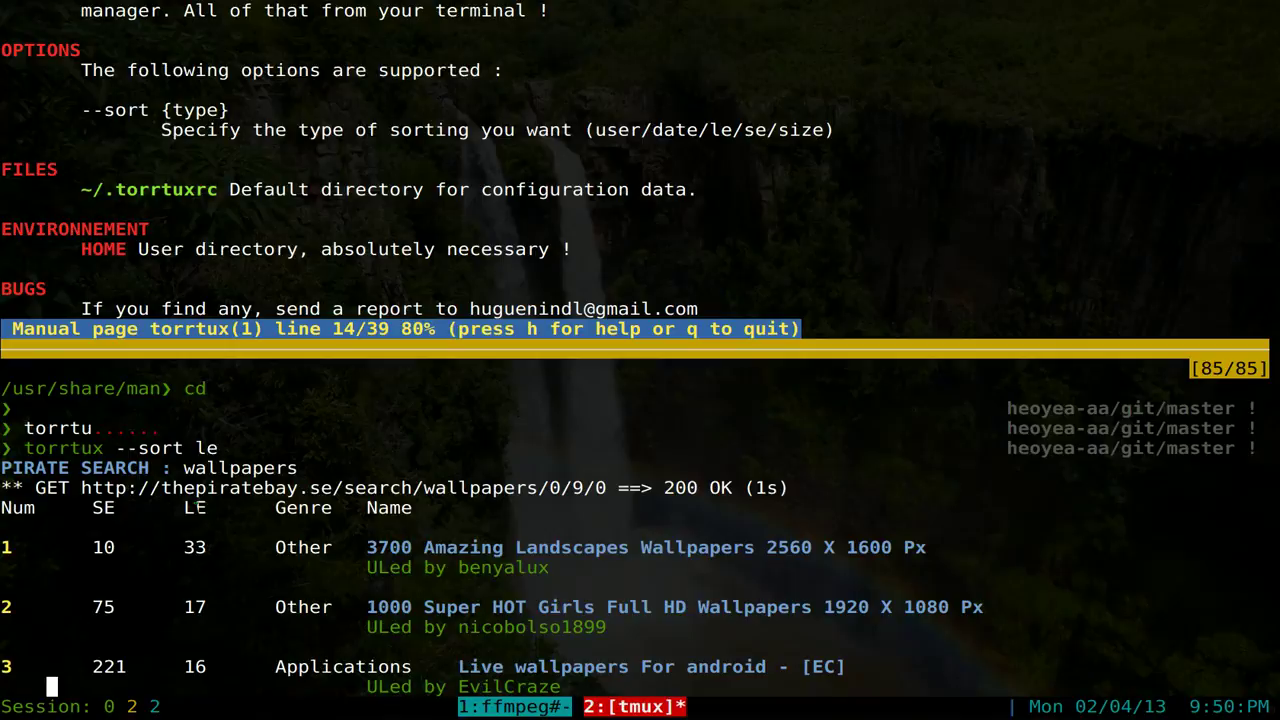
double_click(196, 508)
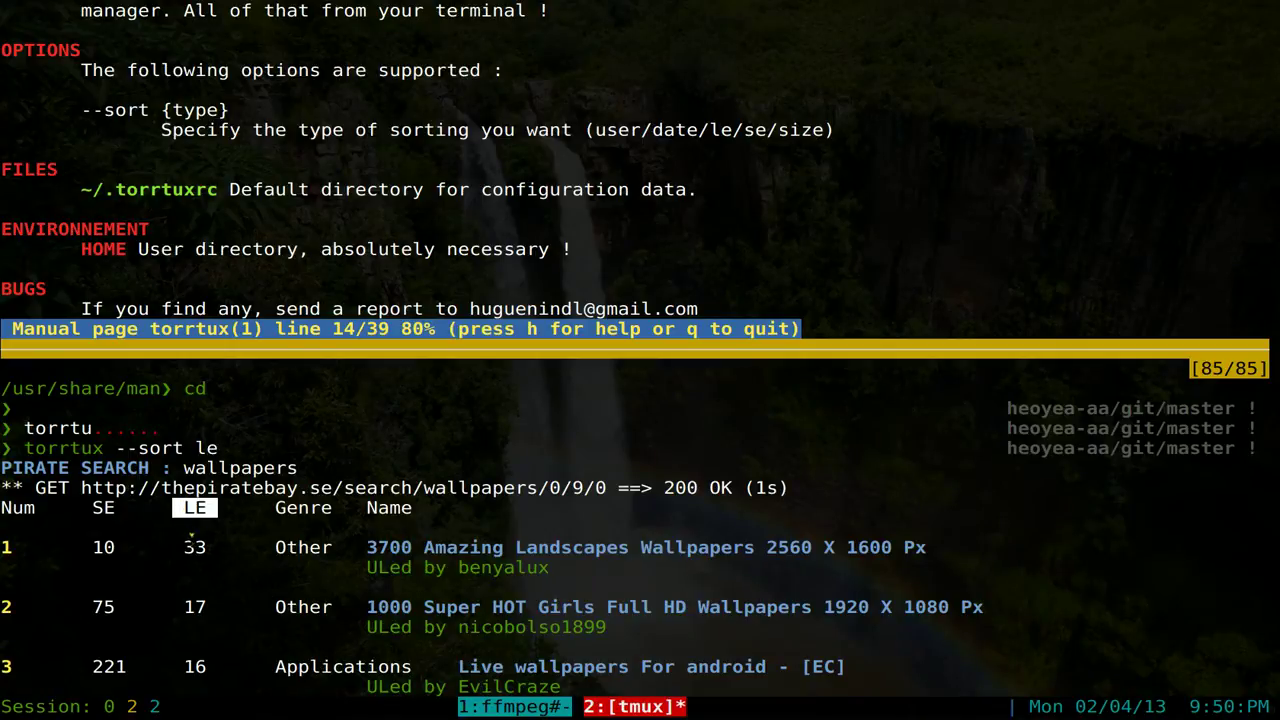
click(200, 547)
double_click(197, 547)
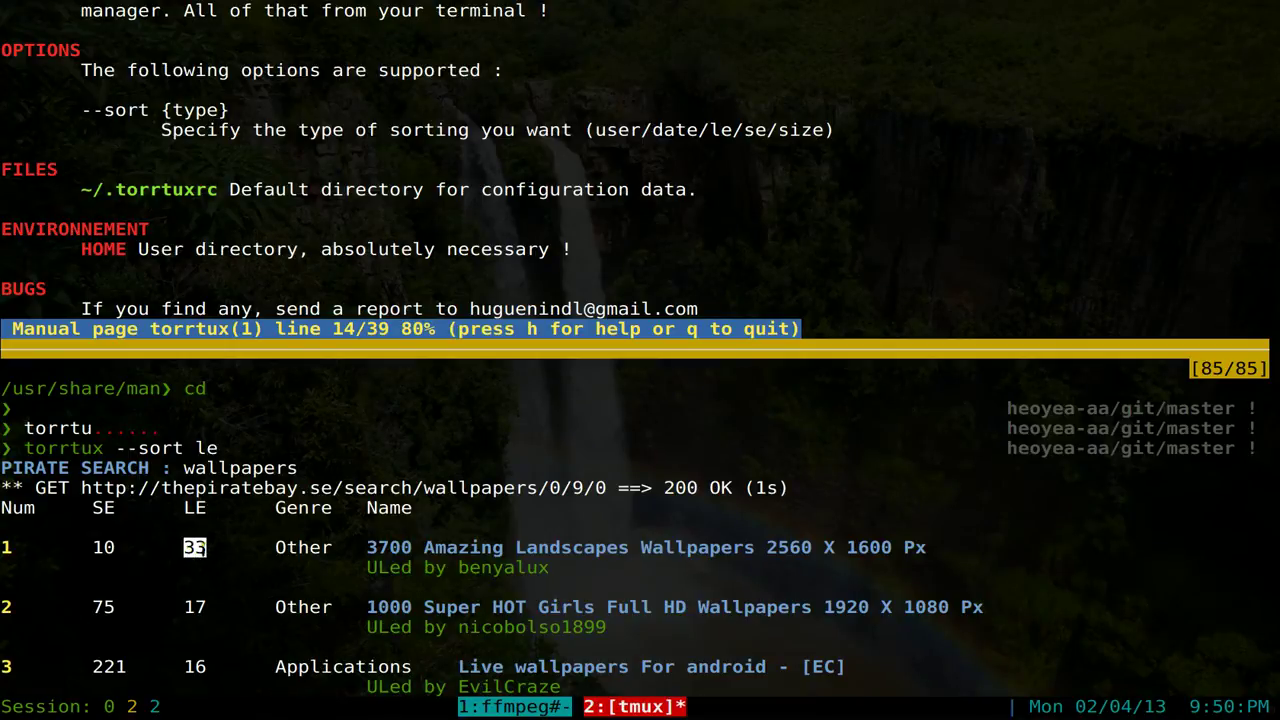
click(200, 547)
double_click(823, 131)
click(692, 592)
scroll(885, 568, down, 6)
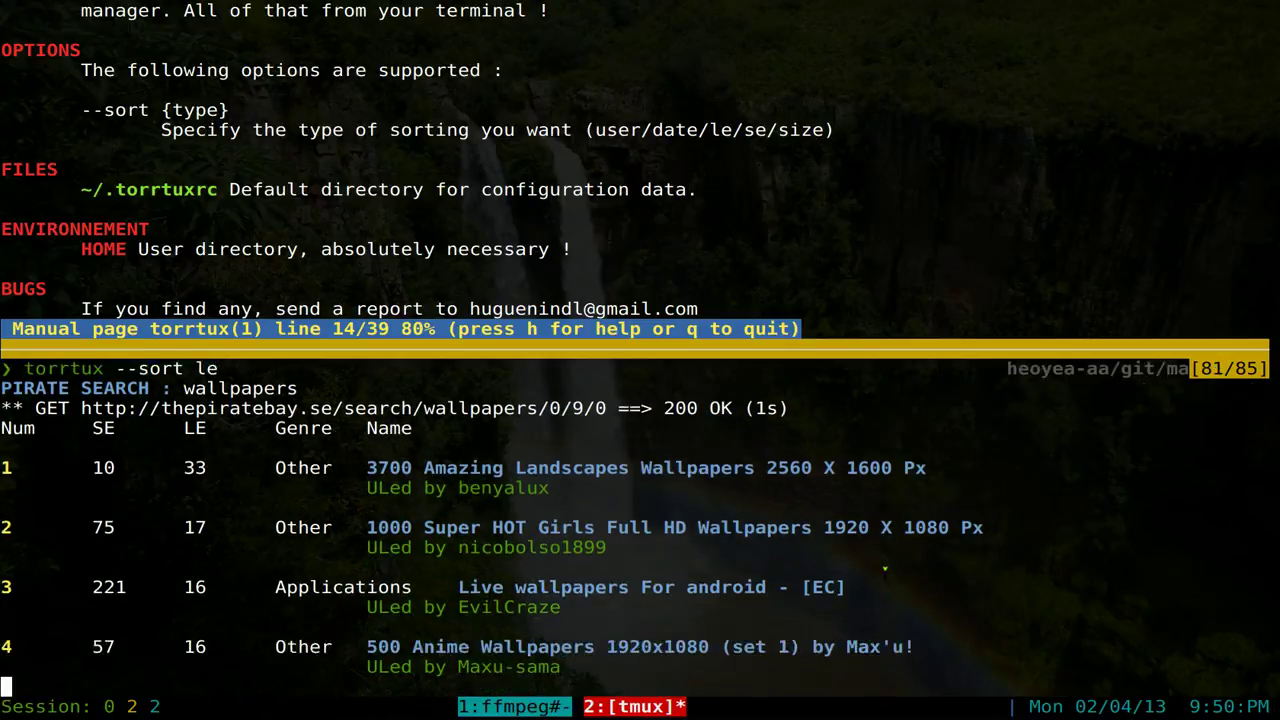
scroll(885, 568, down, 14)
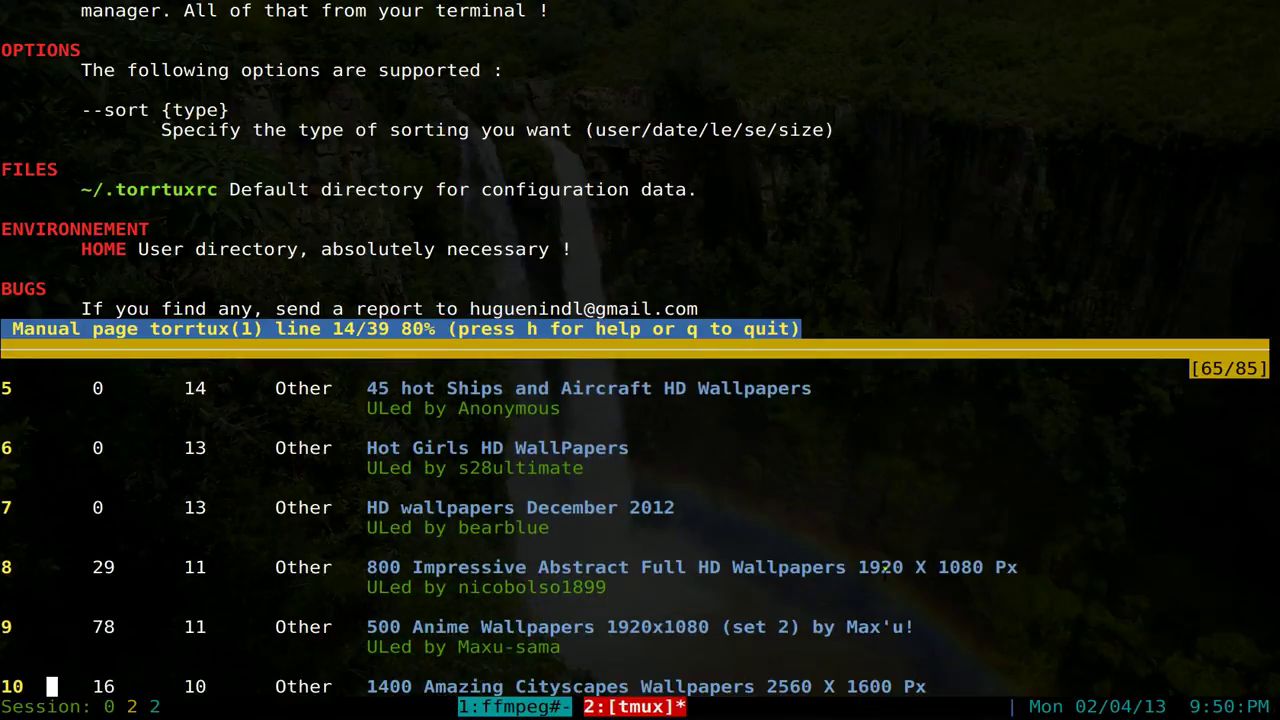
Quit the manual page, close its upper tmux pane, and leave copy mode
key(ctrl+b)
key(Up)
key(q)
key(ctrl+b)
key(x)
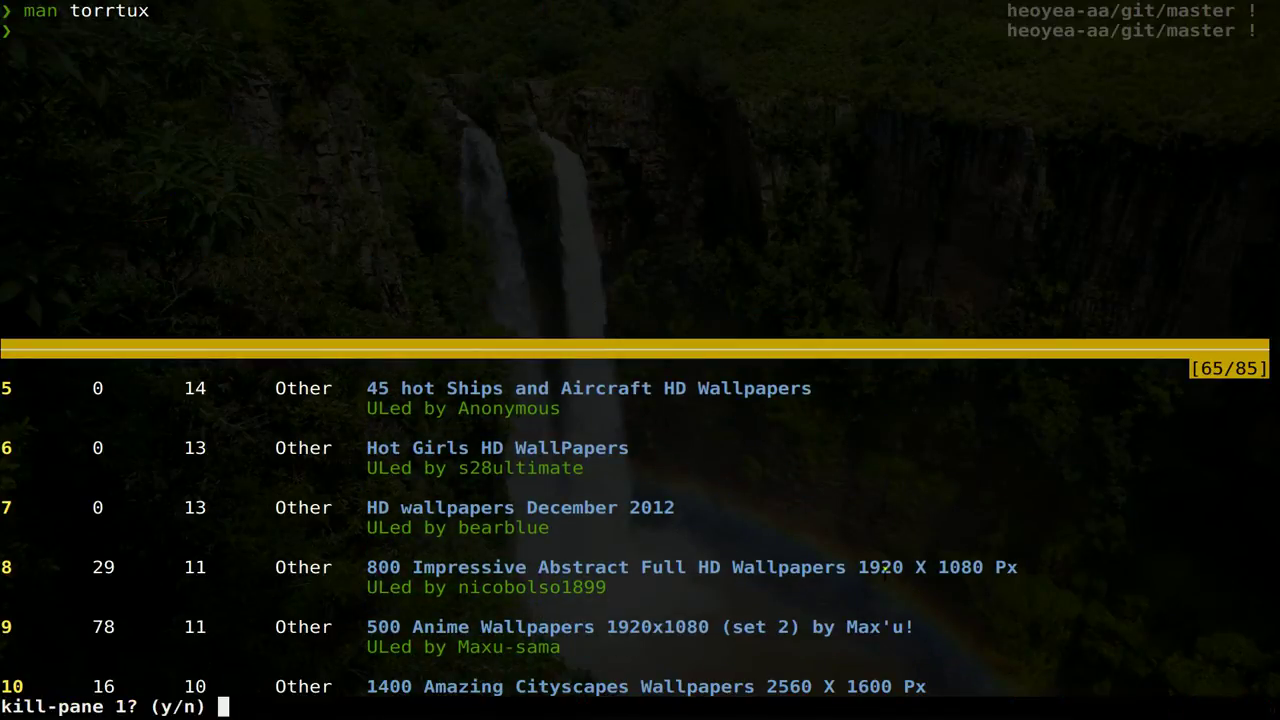
key(y)
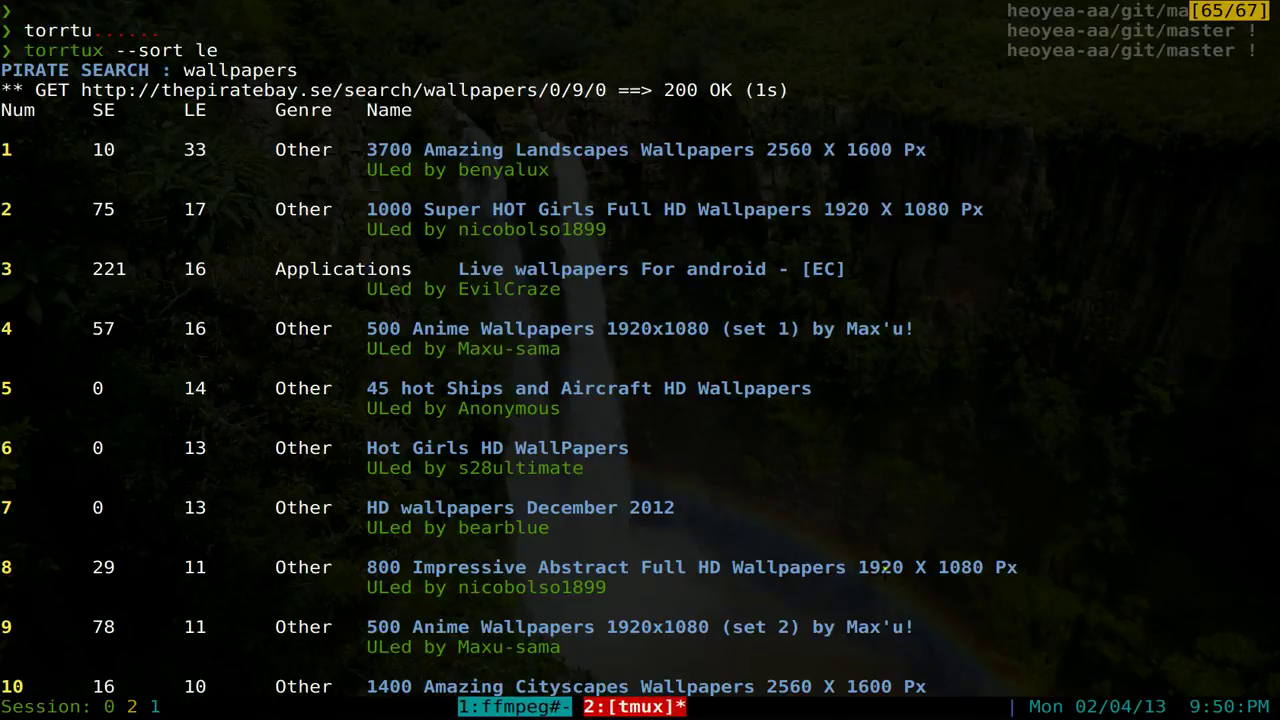
key(q)
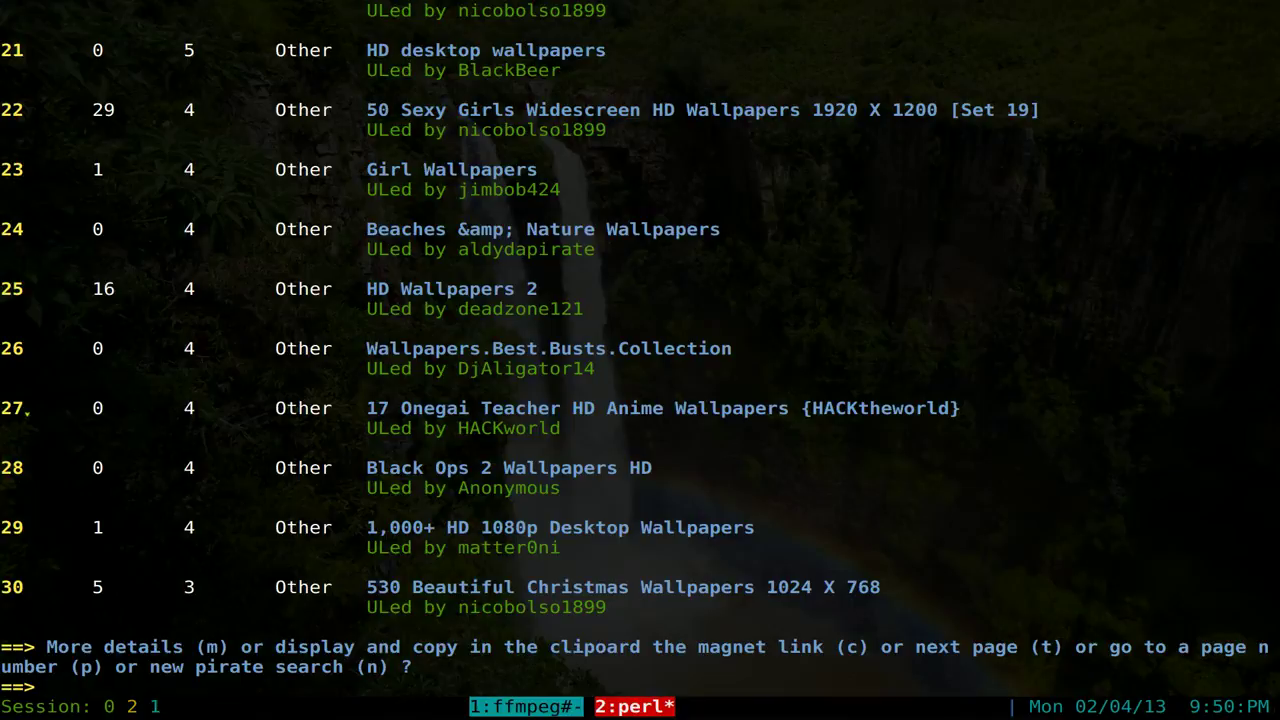
Highlight result 27's uploader line and its seeder and leecher values
triple_click(552, 430)
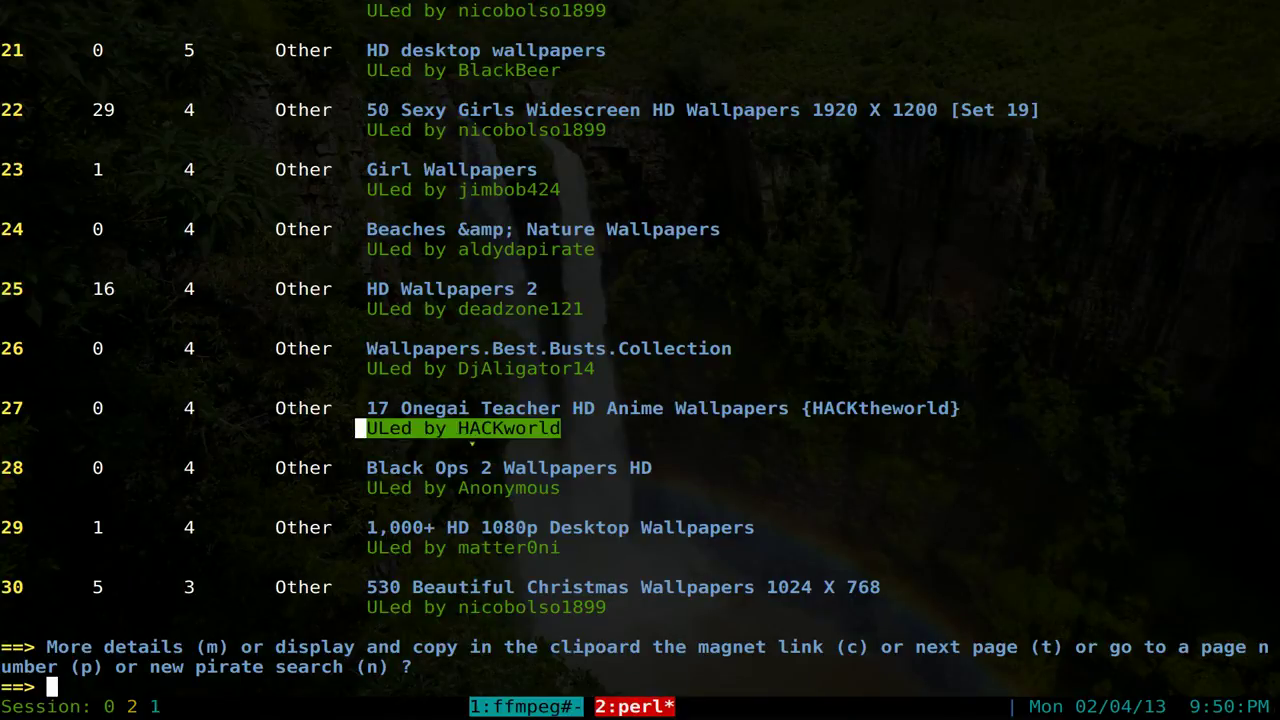
click(524, 436)
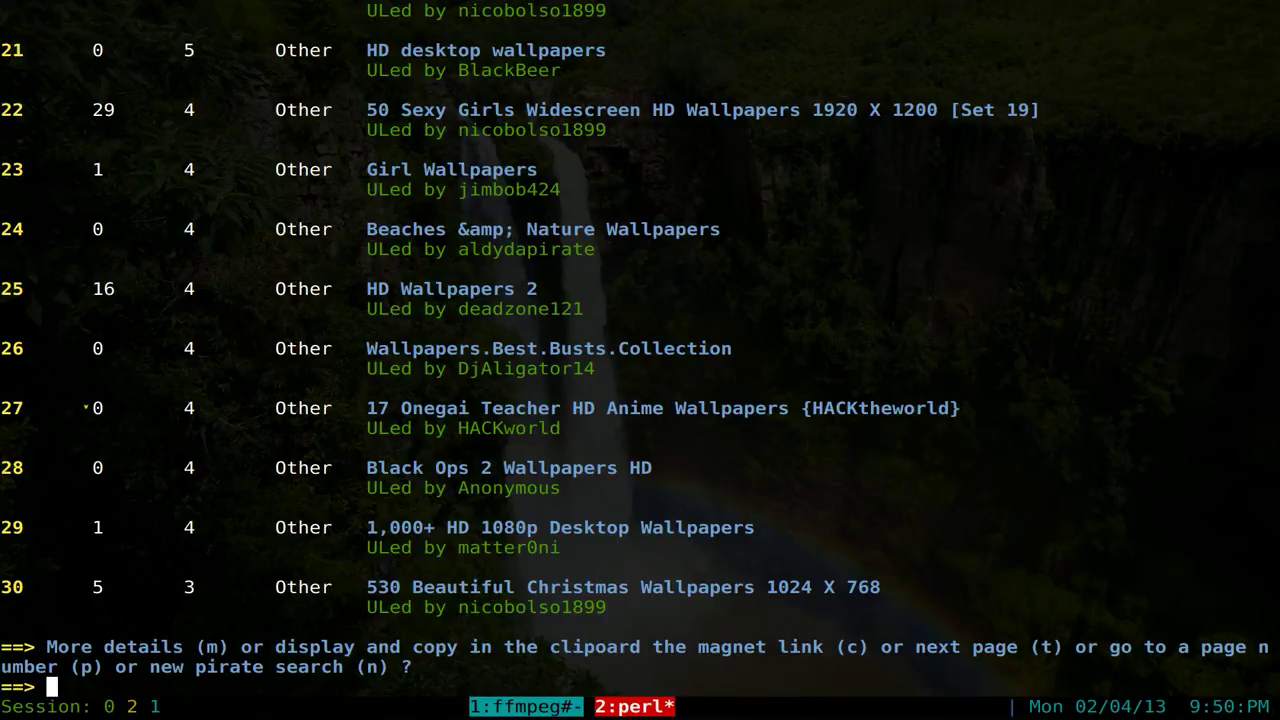
drag(86, 408, 27, 408)
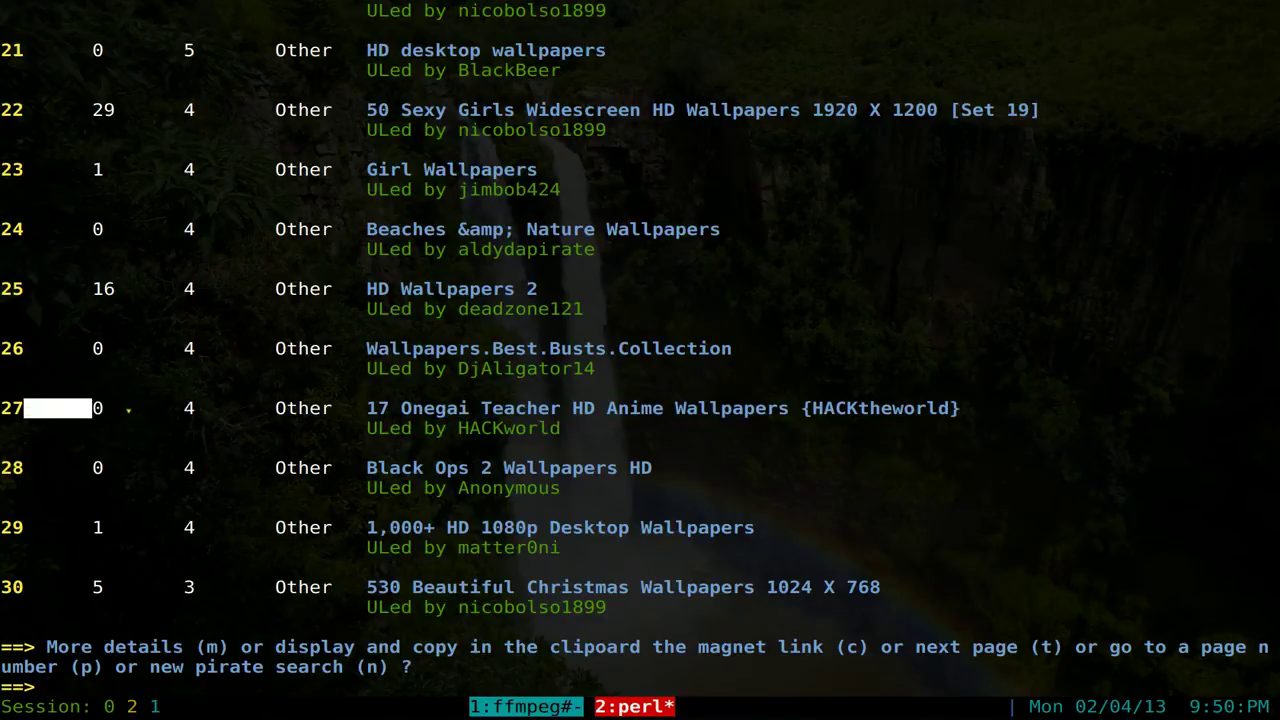
drag(112, 410, 172, 412)
click(278, 406)
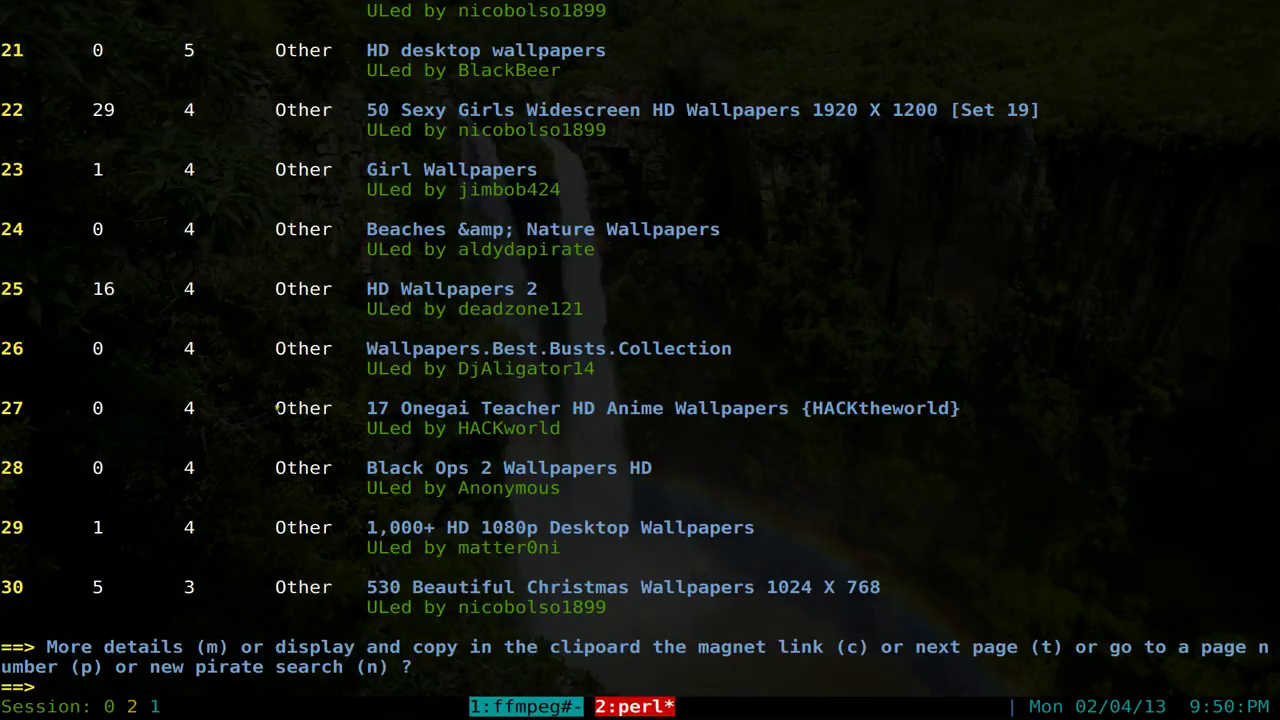
drag(278, 406, 197, 410)
click(200, 410)
Quit torrtux and run the tpb script to list 15 compact results
key(ctrl+c)
text(tpb)
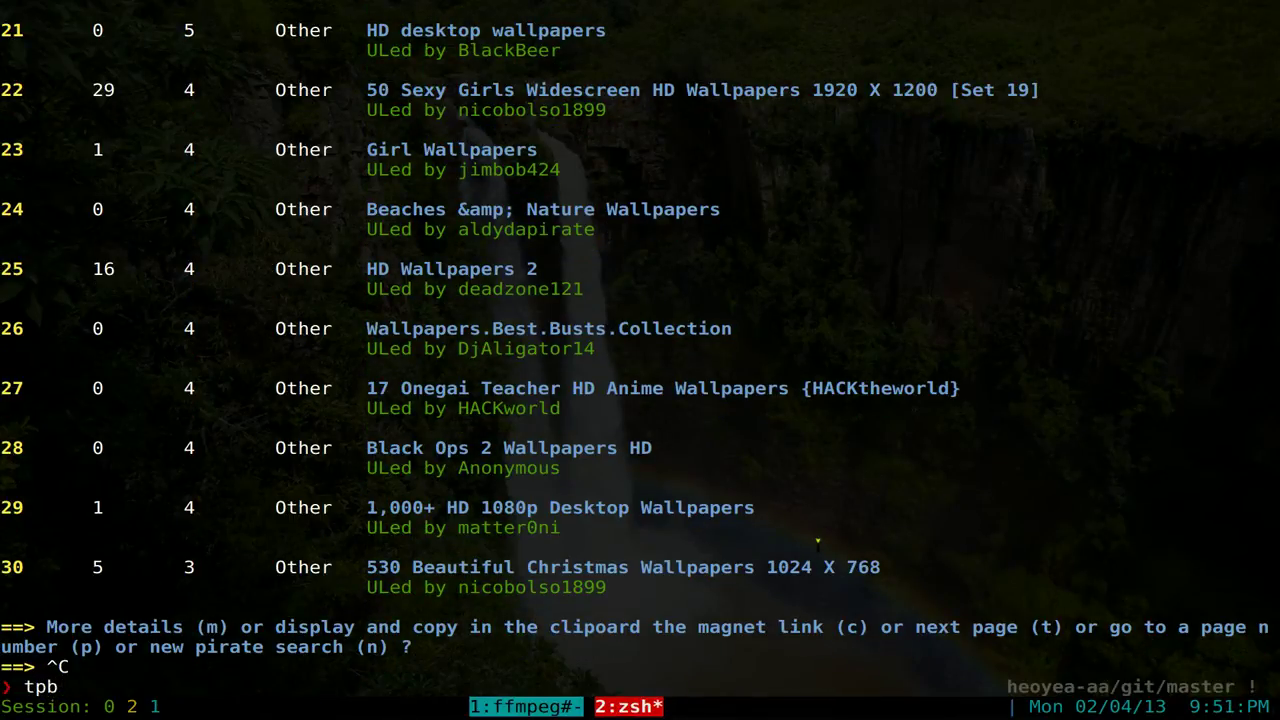
key(Return)
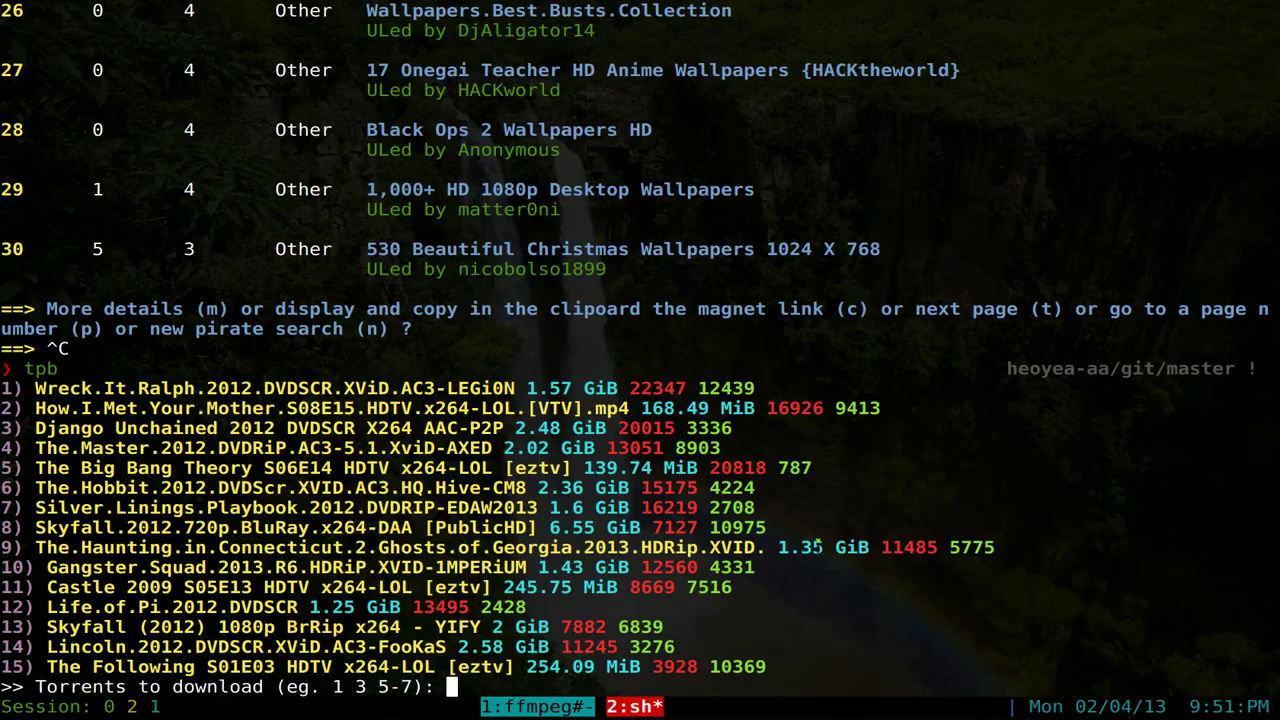
Highlight the first result's full title, its 1.57 GiB size, then the whole compact list
double_click(424, 390)
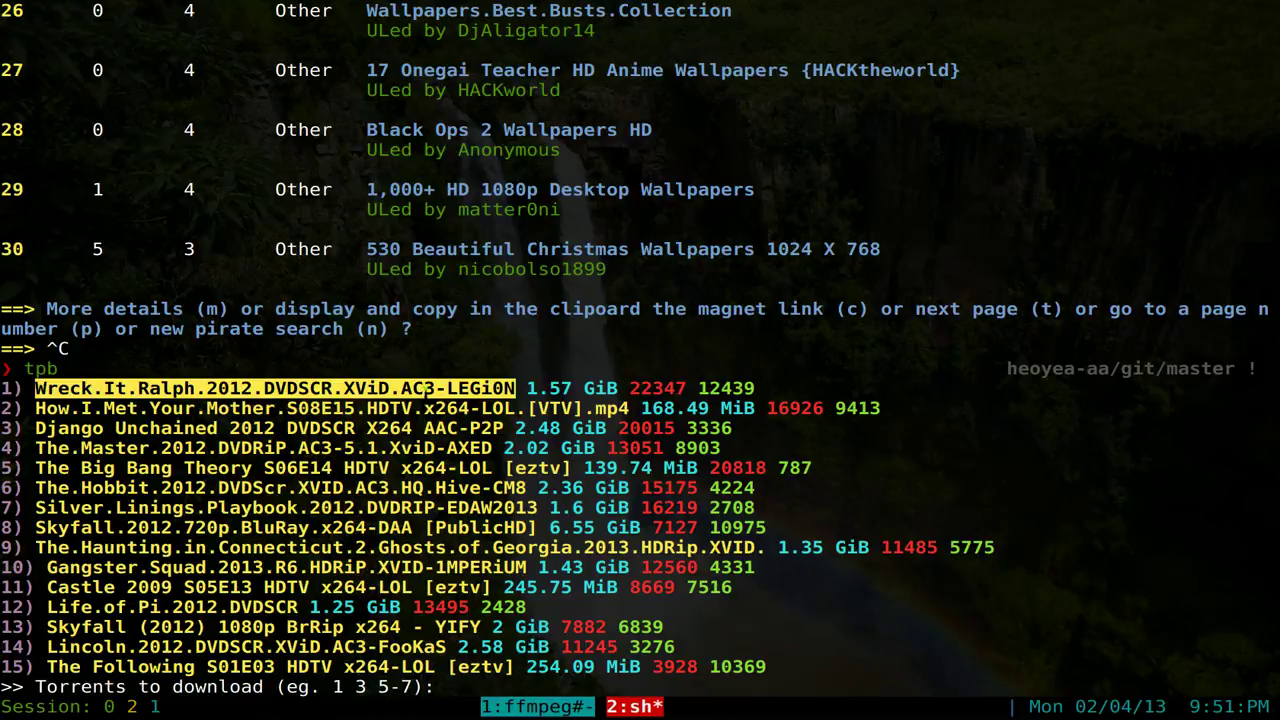
click(424, 390)
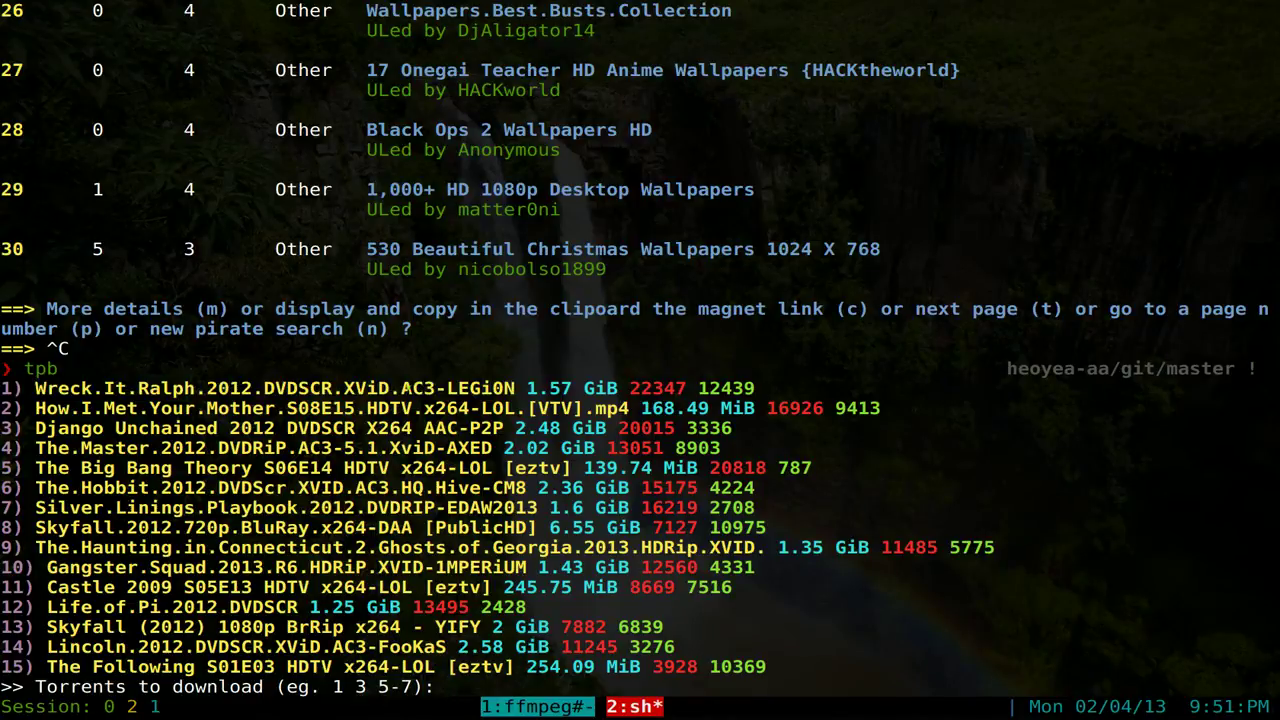
drag(527, 392, 620, 392)
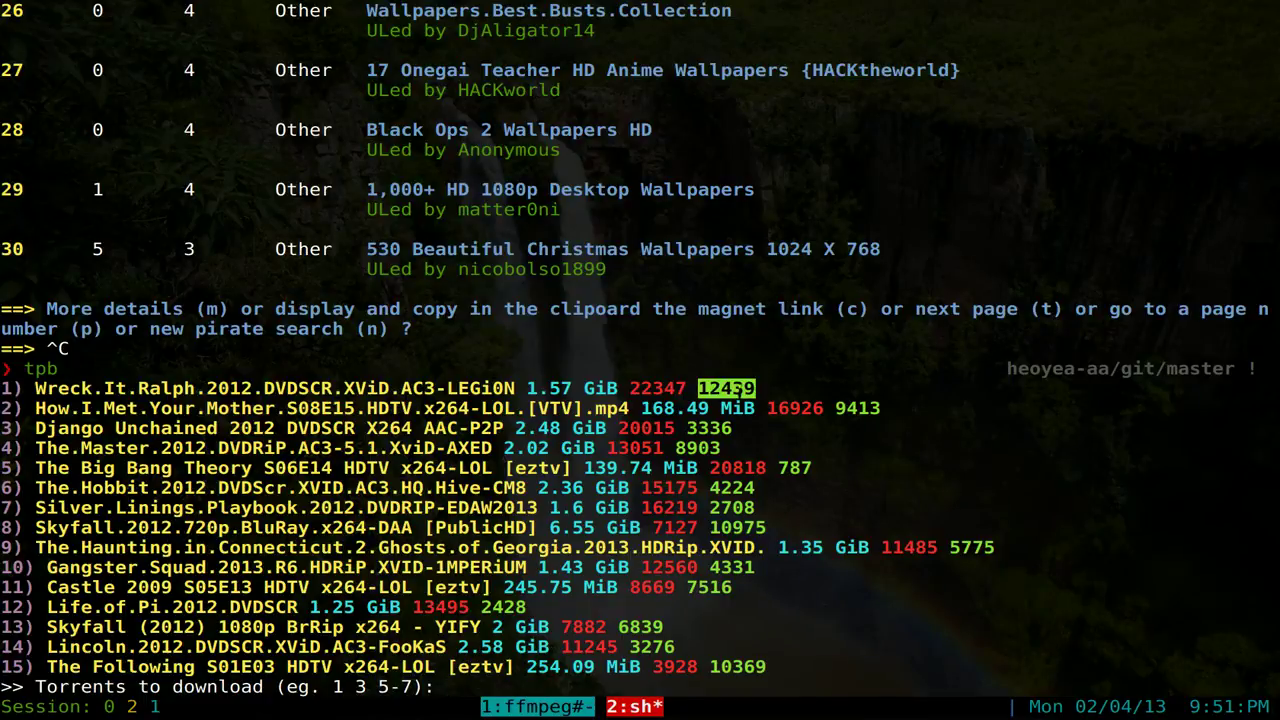
drag(43, 388, 285, 667)
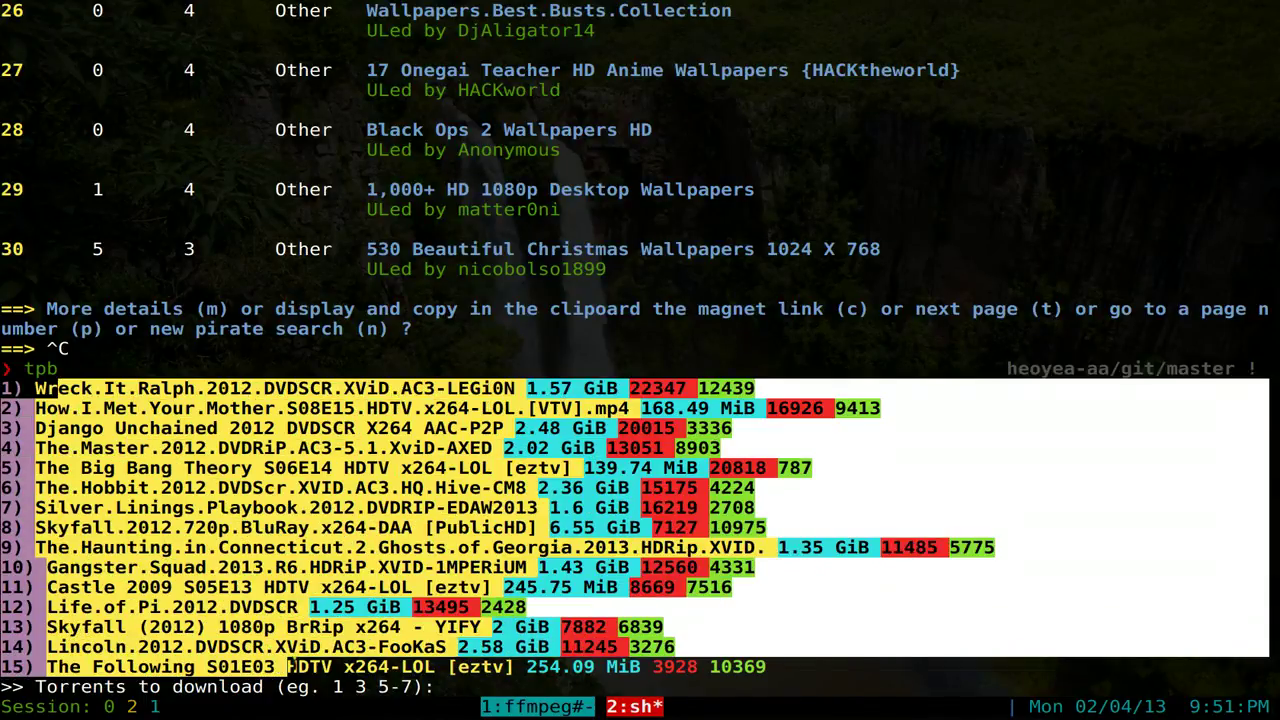
click(292, 665)
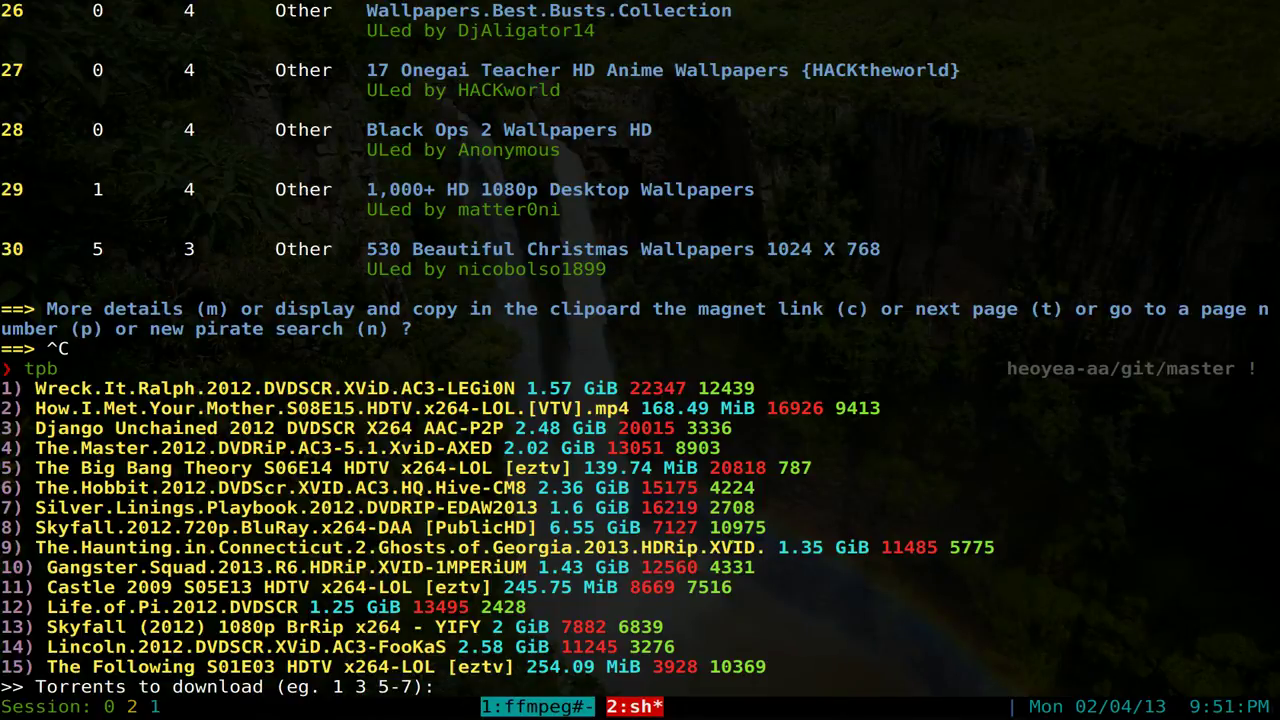
Select part of the torrtux output, then cancel the tpb 'Torrents to download' prompt
drag(705, 309, 262, 138)
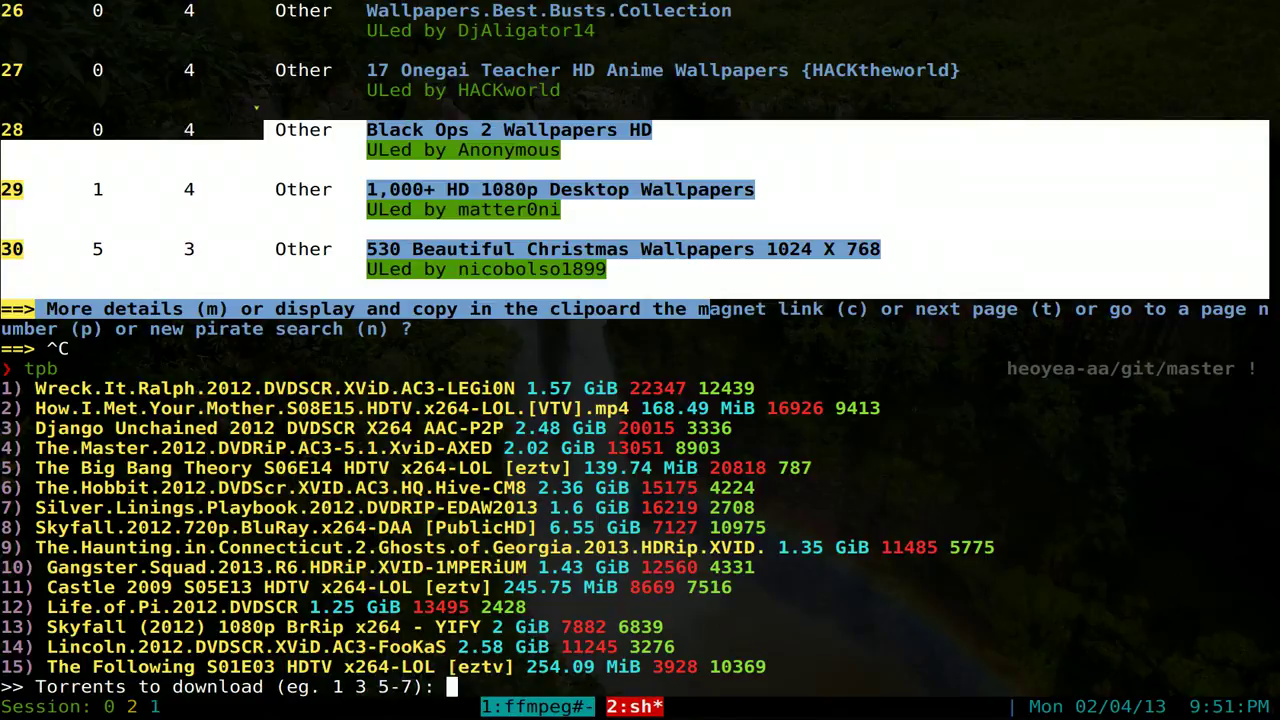
click(417, 165)
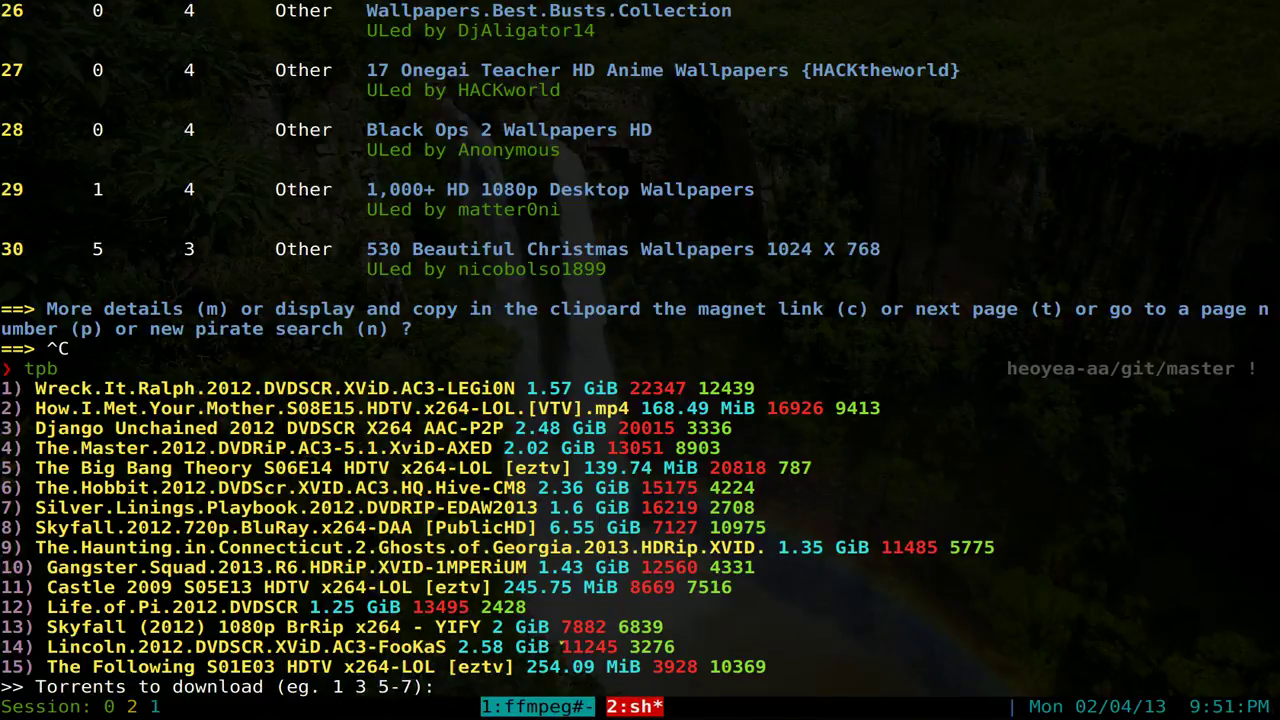
key(ctrl+c)
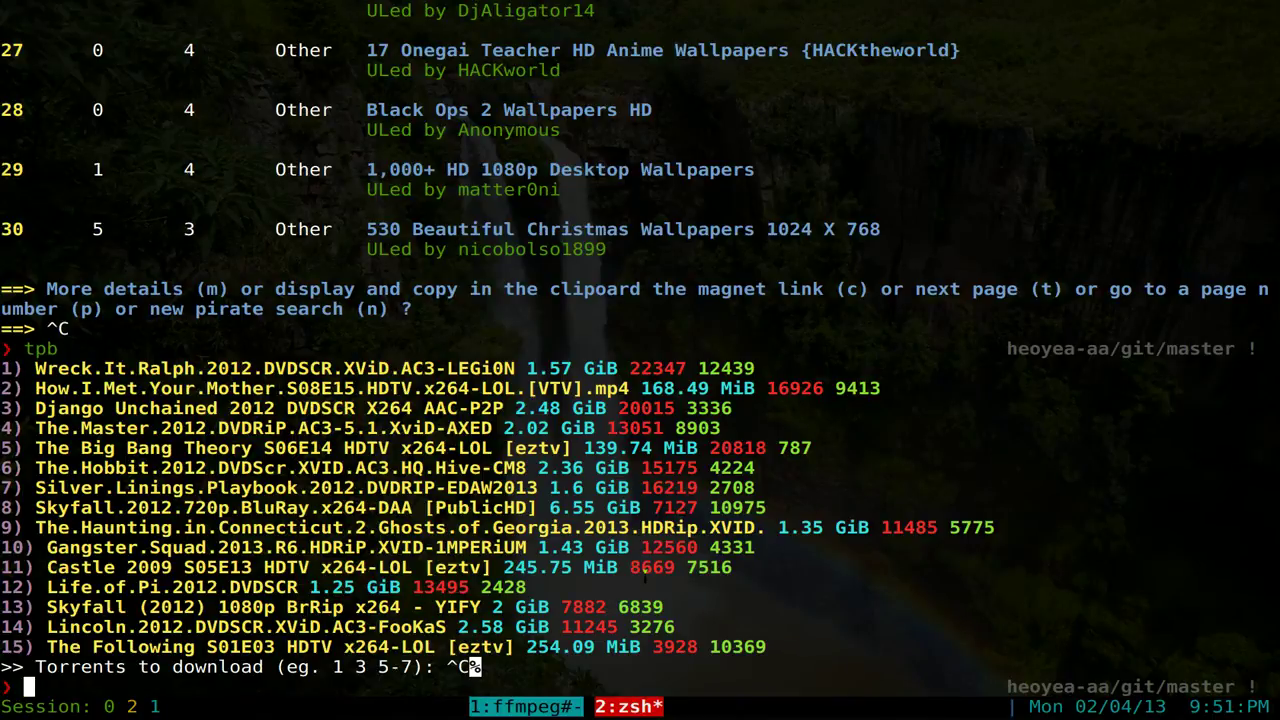
Clear the screen and run 'torrtux --sort le' searching for 'wallpapers'
key(ctrl+l)
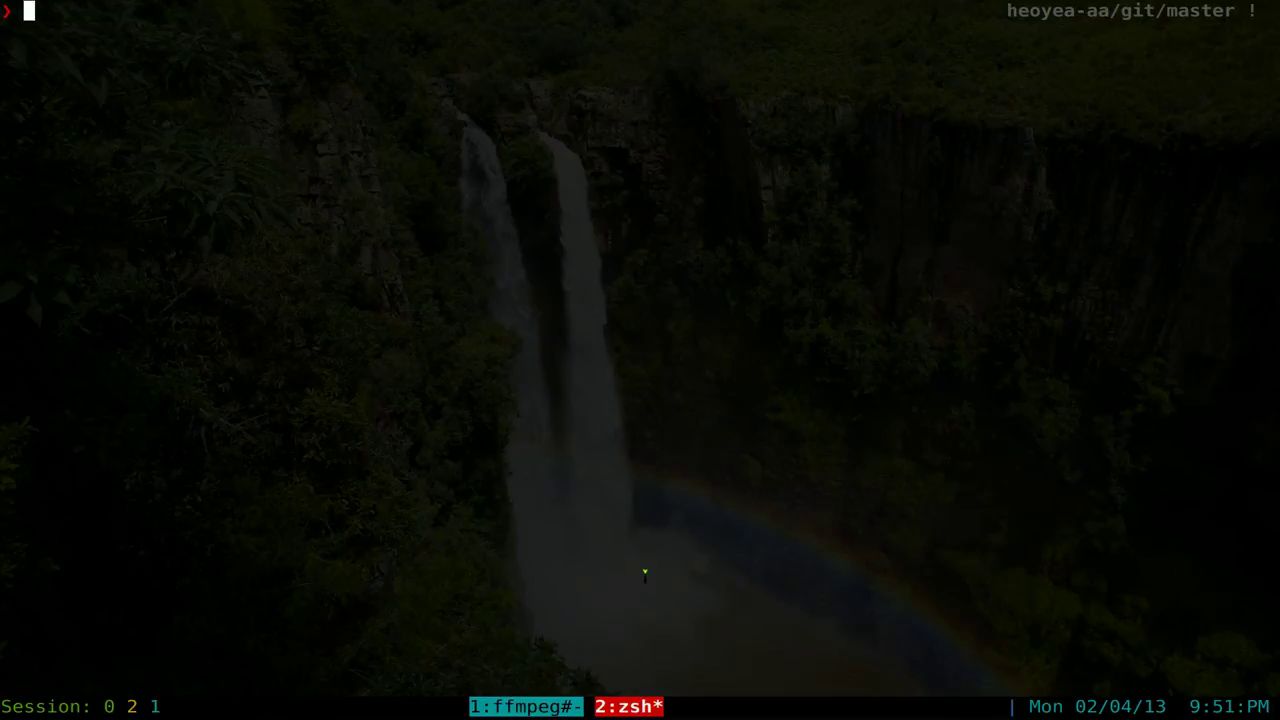
text(torrtux --sort le)
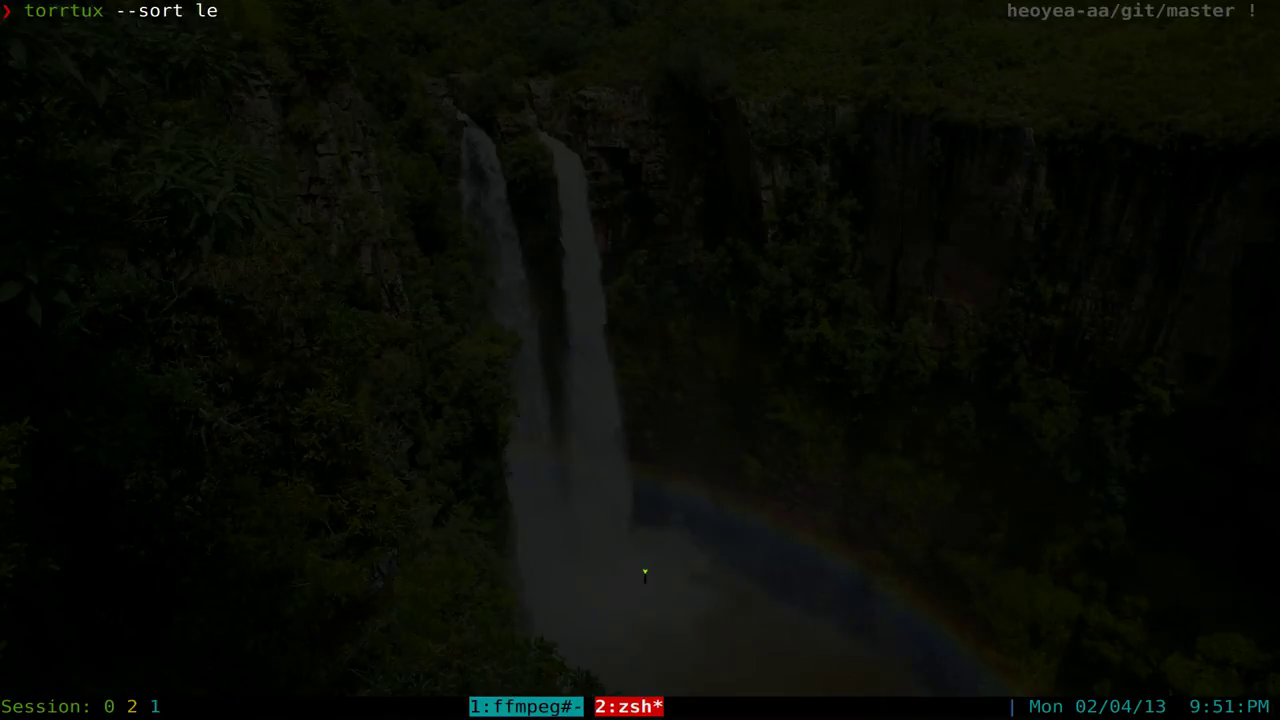
key(Return)
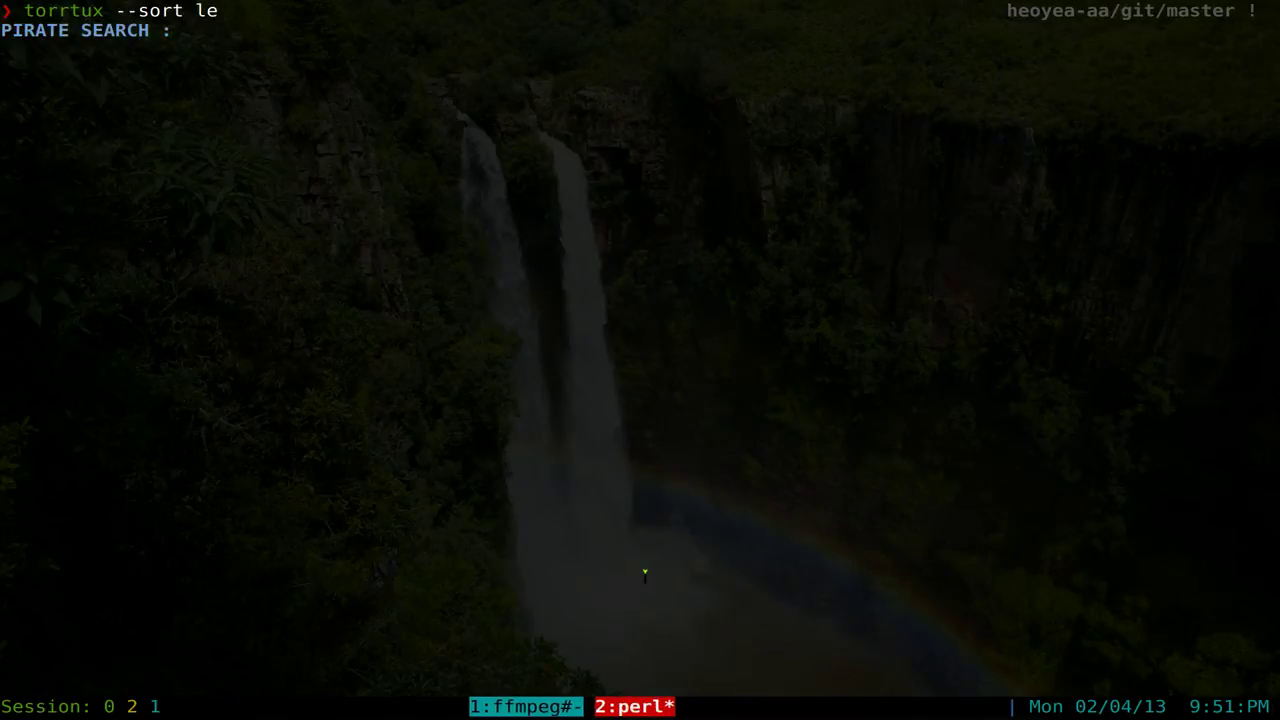
text(wallpapers)
key(Return)
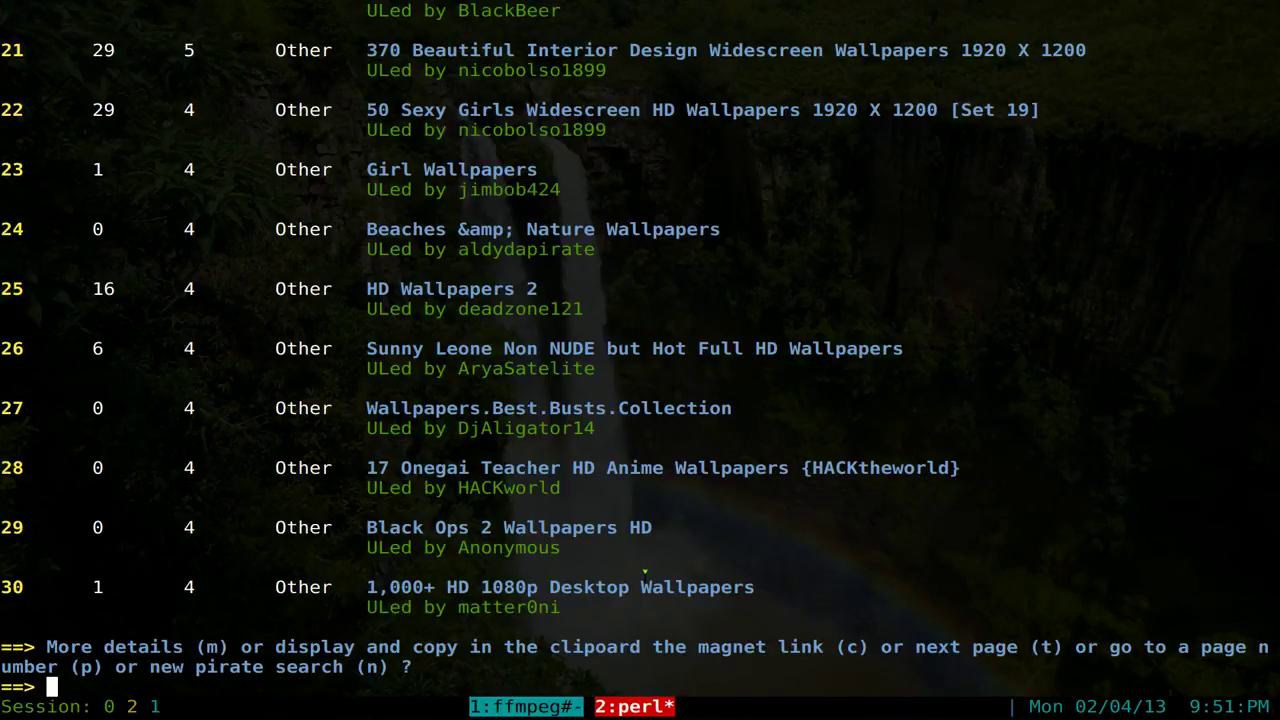
Page back through the top leecher-sorted results, then quit torrtux and hide the terminal
key(ctrl+b)
key(Page_Up)
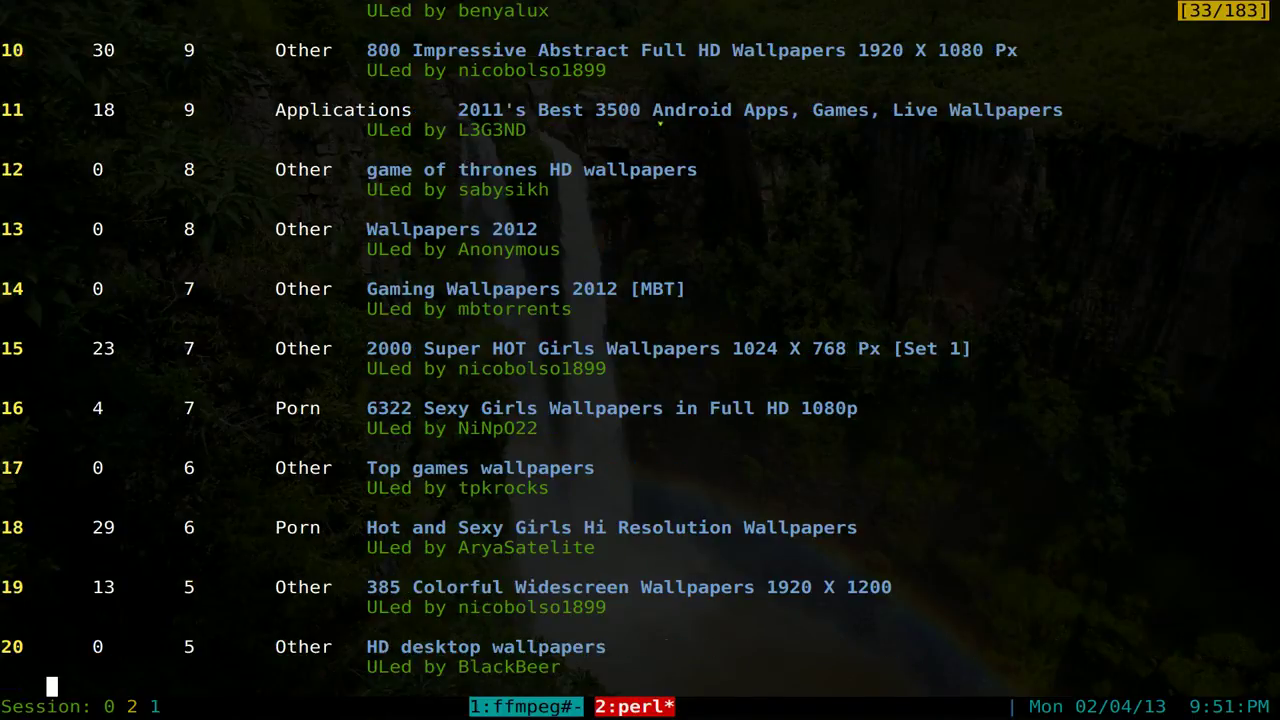
key(Page_Up)
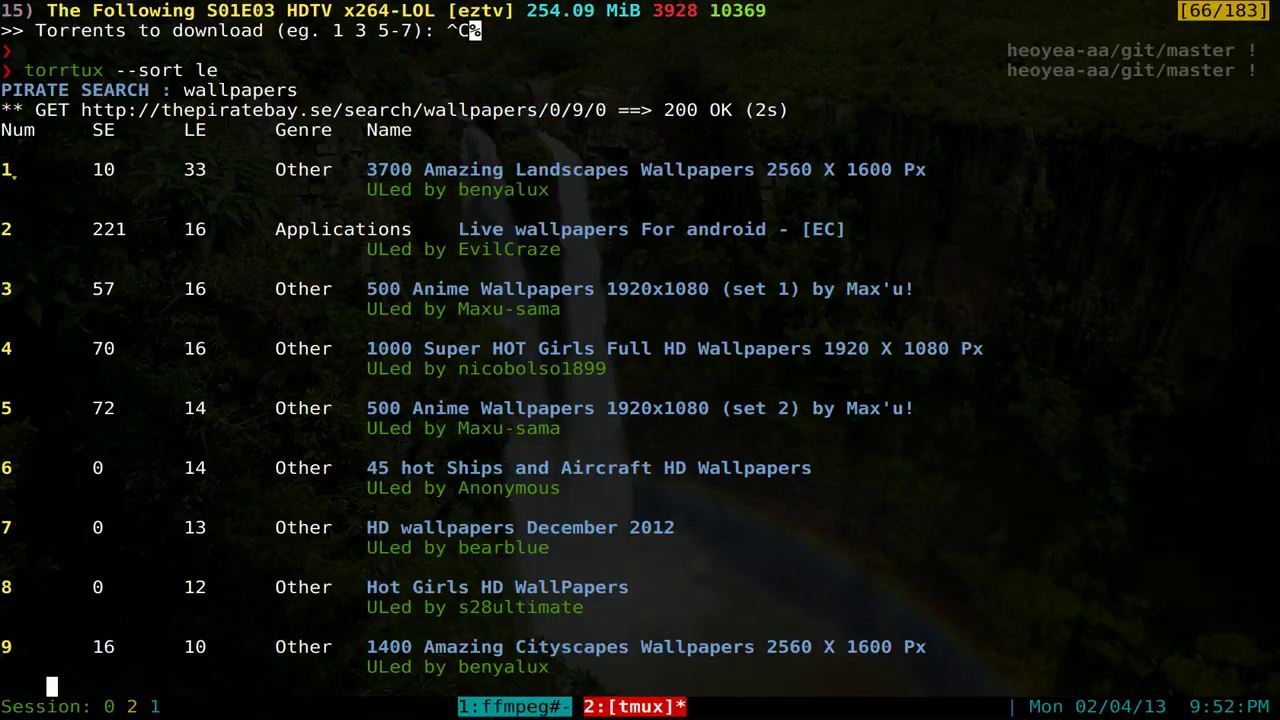
key(q)
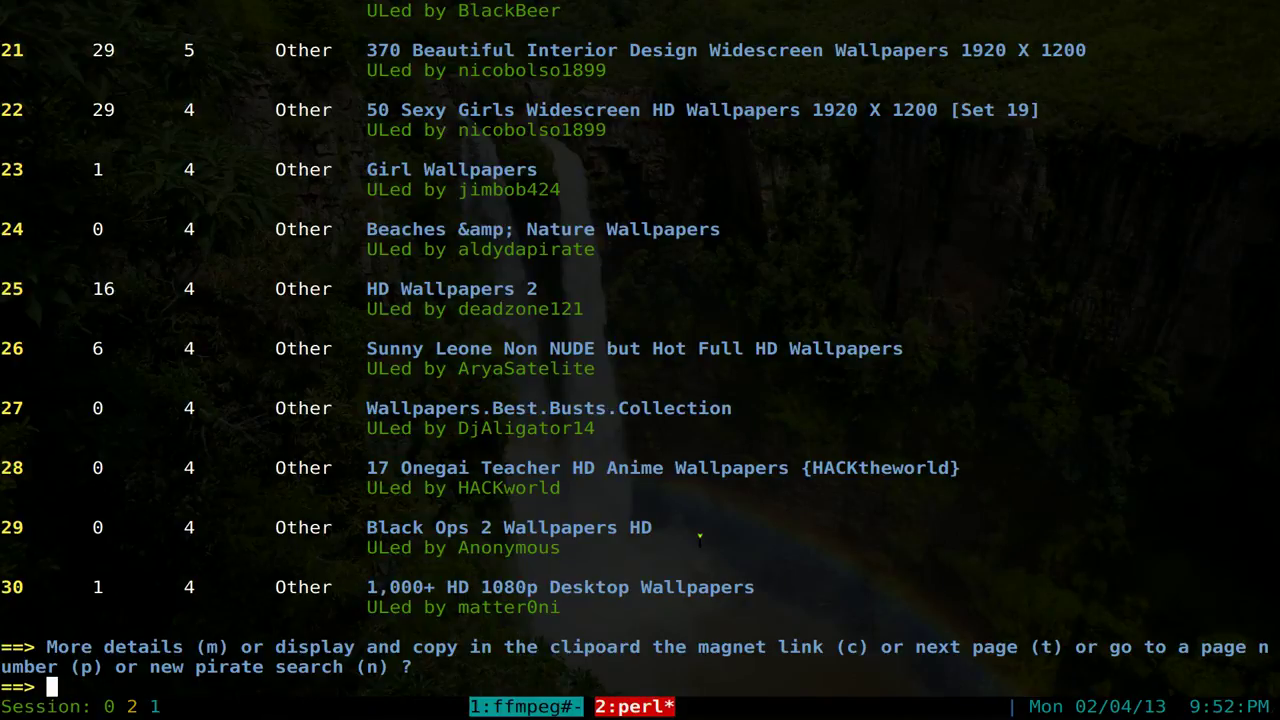
key(ctrl+c)
key(F12)
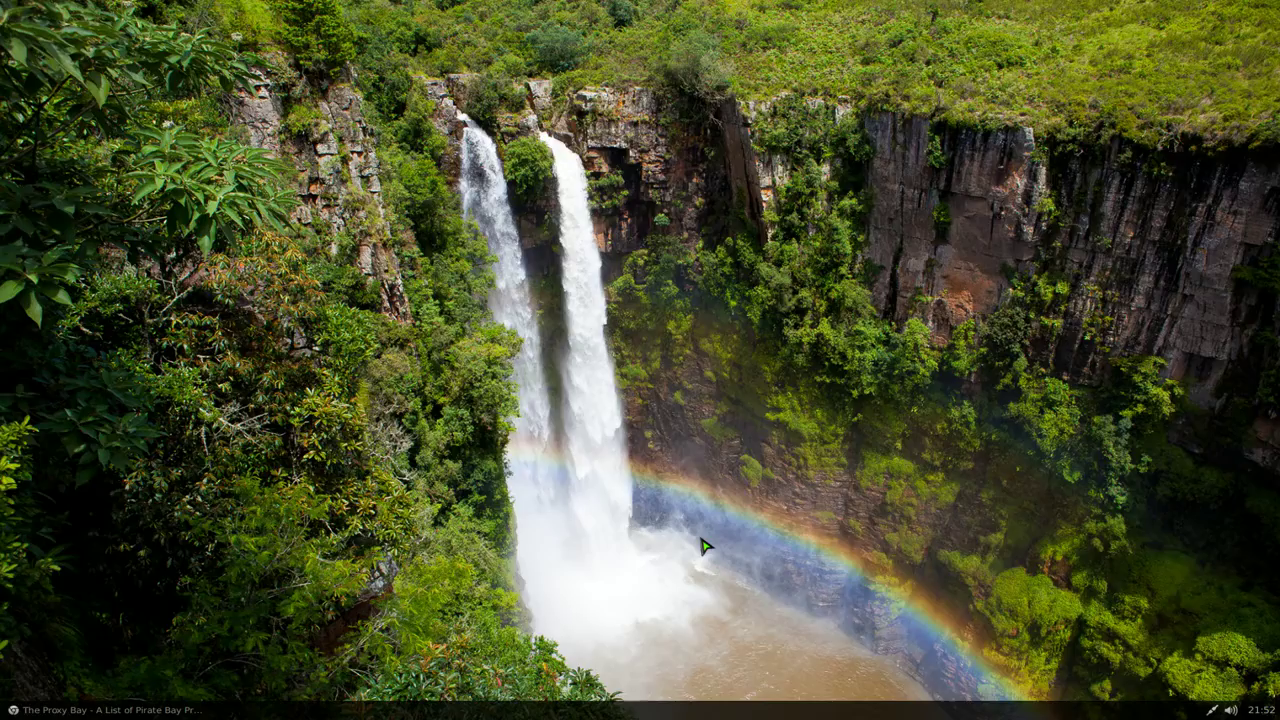
Restore The Proxy Bay window in Chrome and scroll through its proxy site table
click(137, 712)
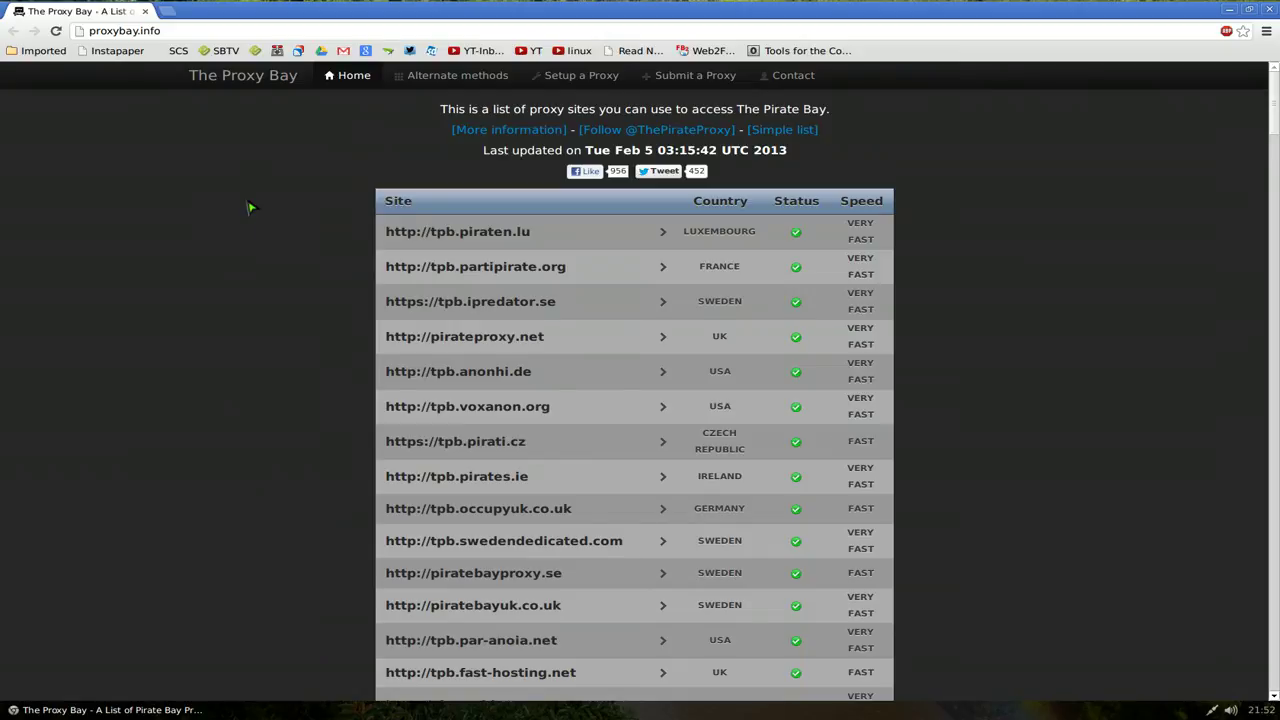
scroll(1020, 228, down, 3)
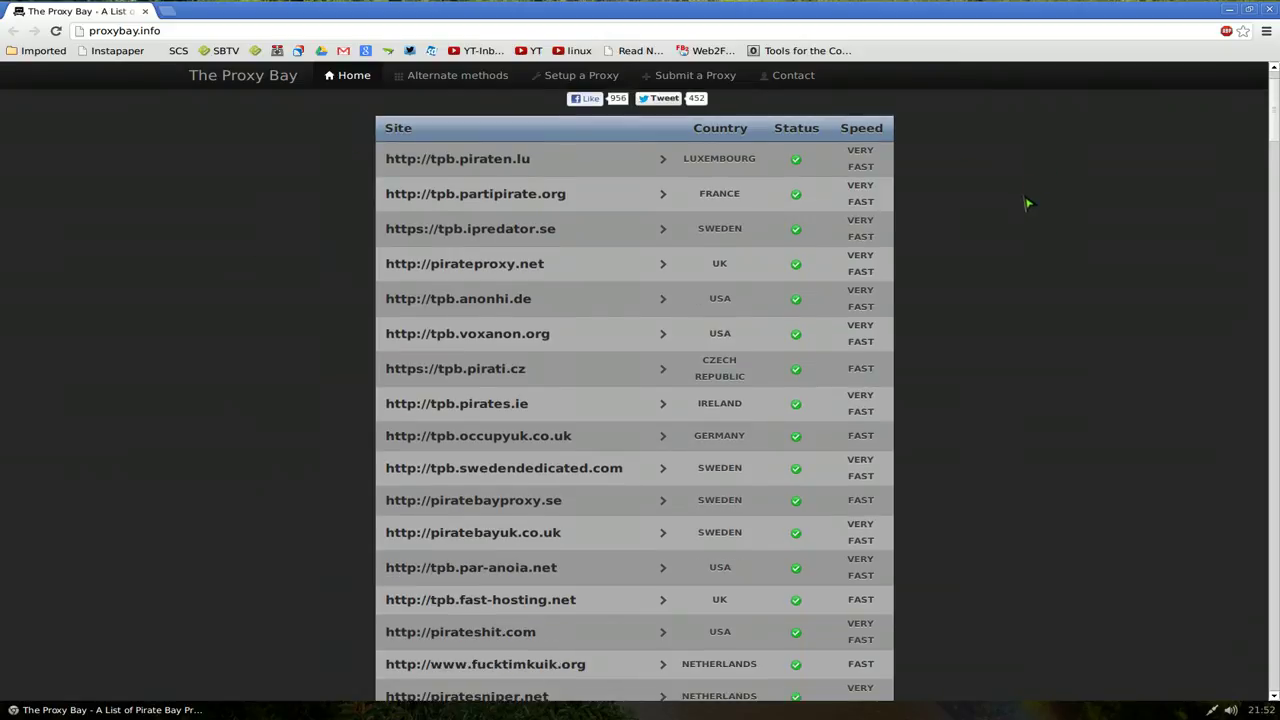
scroll(1020, 228, up, 1)
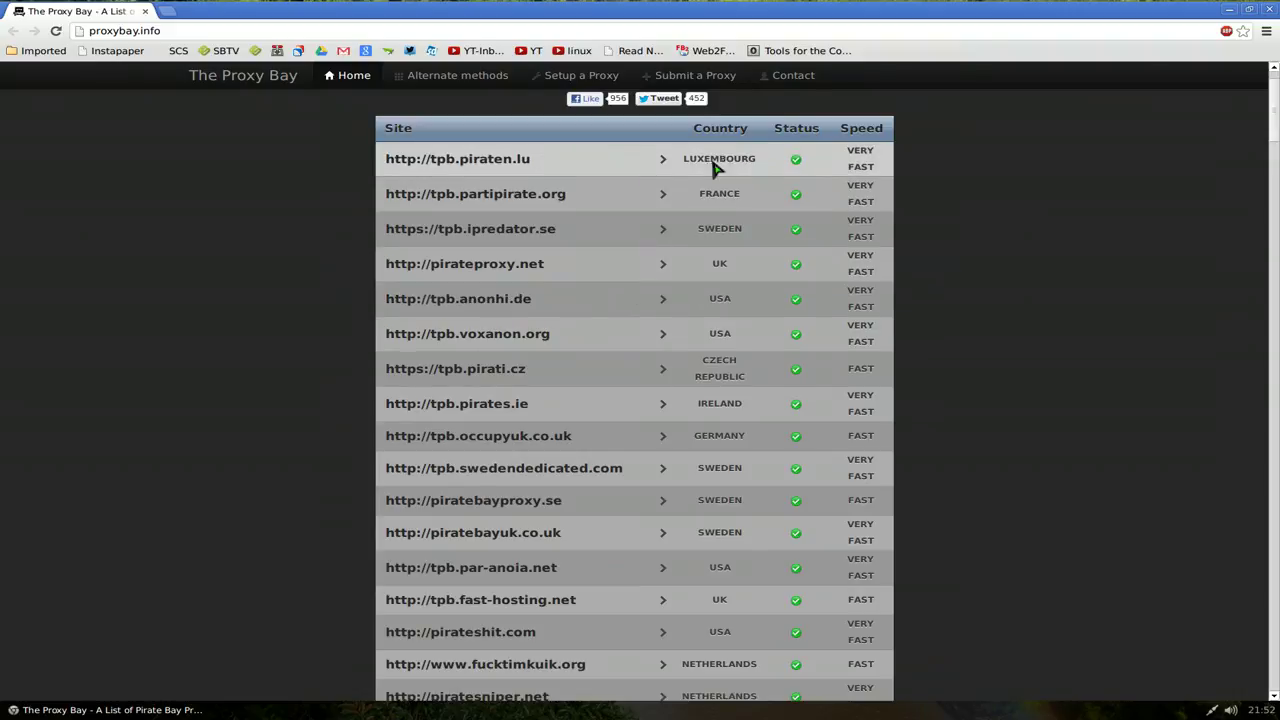
scroll(735, 445, down, 1)
scroll(735, 445, down, 4)
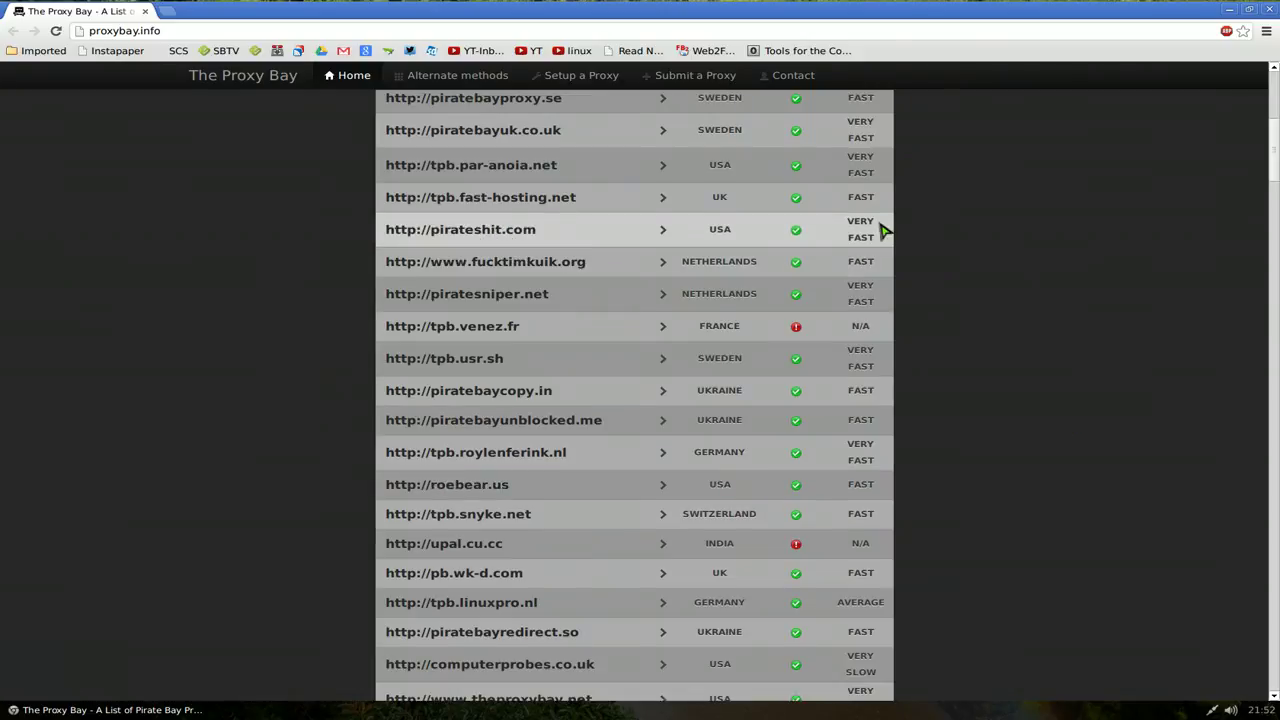
scroll(880, 240, up, 2)
scroll(878, 243, up, 4)
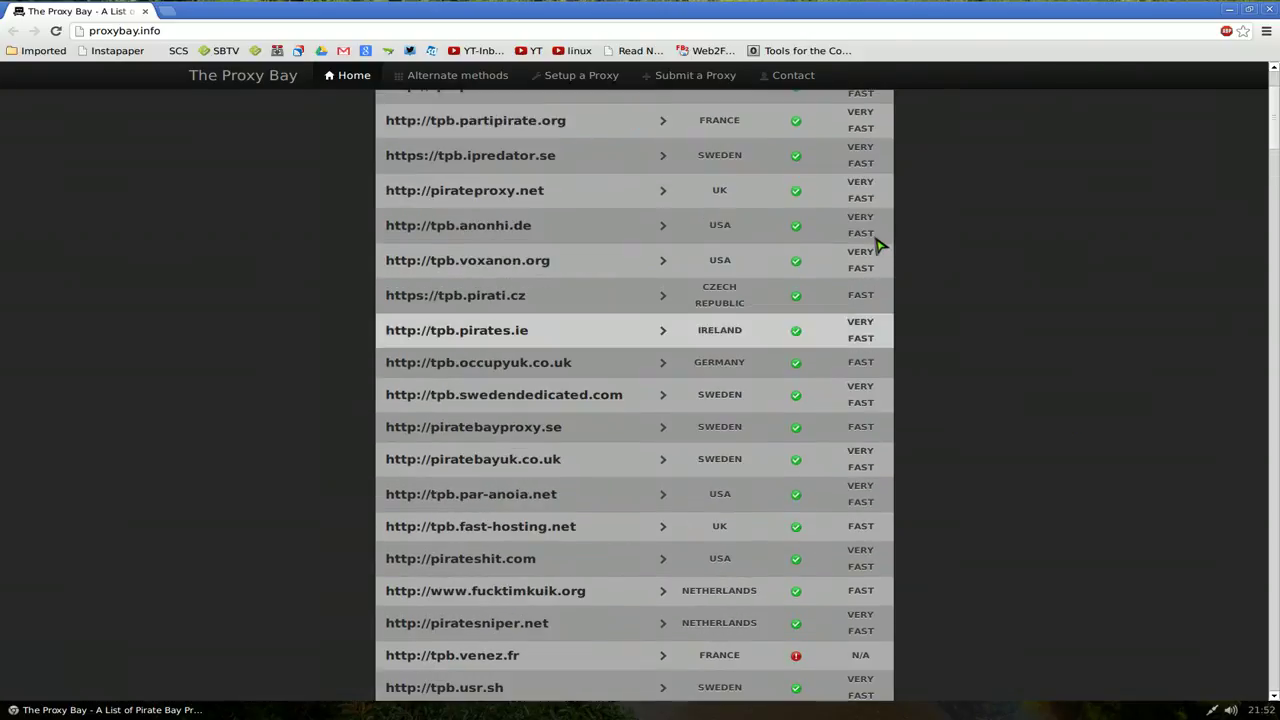
click(447, 80)
scroll(660, 368, down, 3)
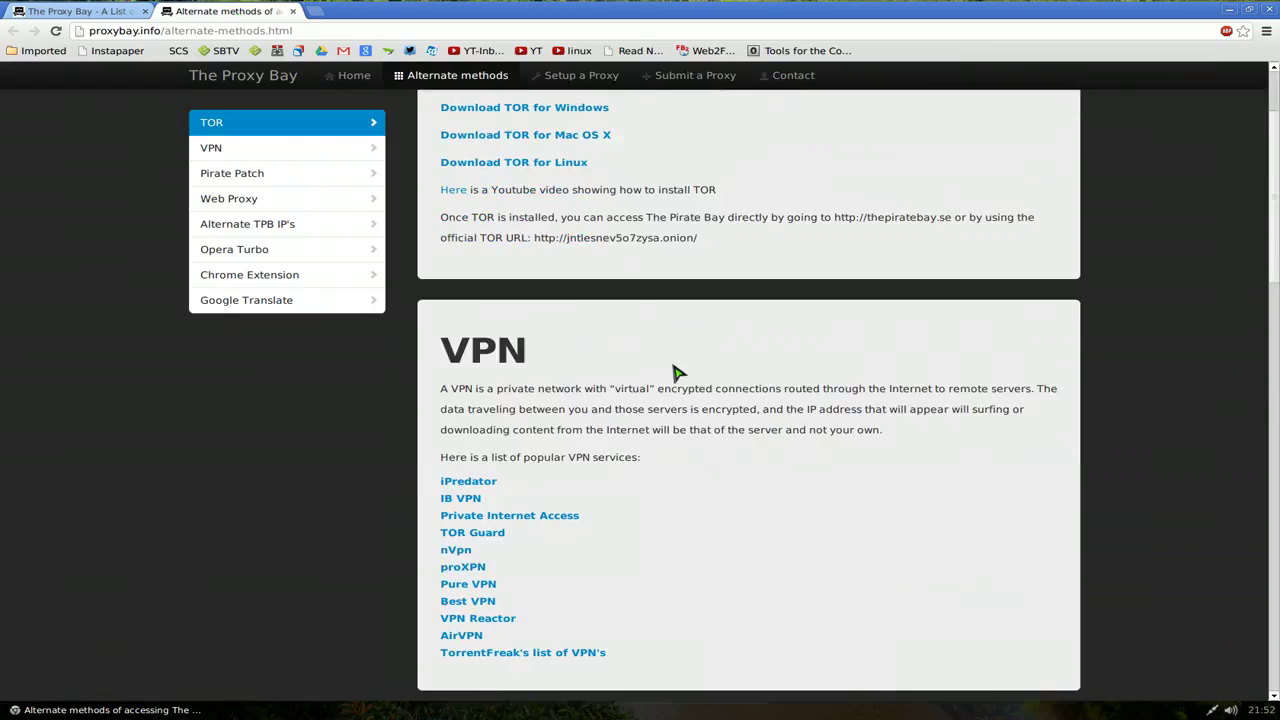
scroll(676, 370, up, 3)
scroll(676, 370, down, 9)
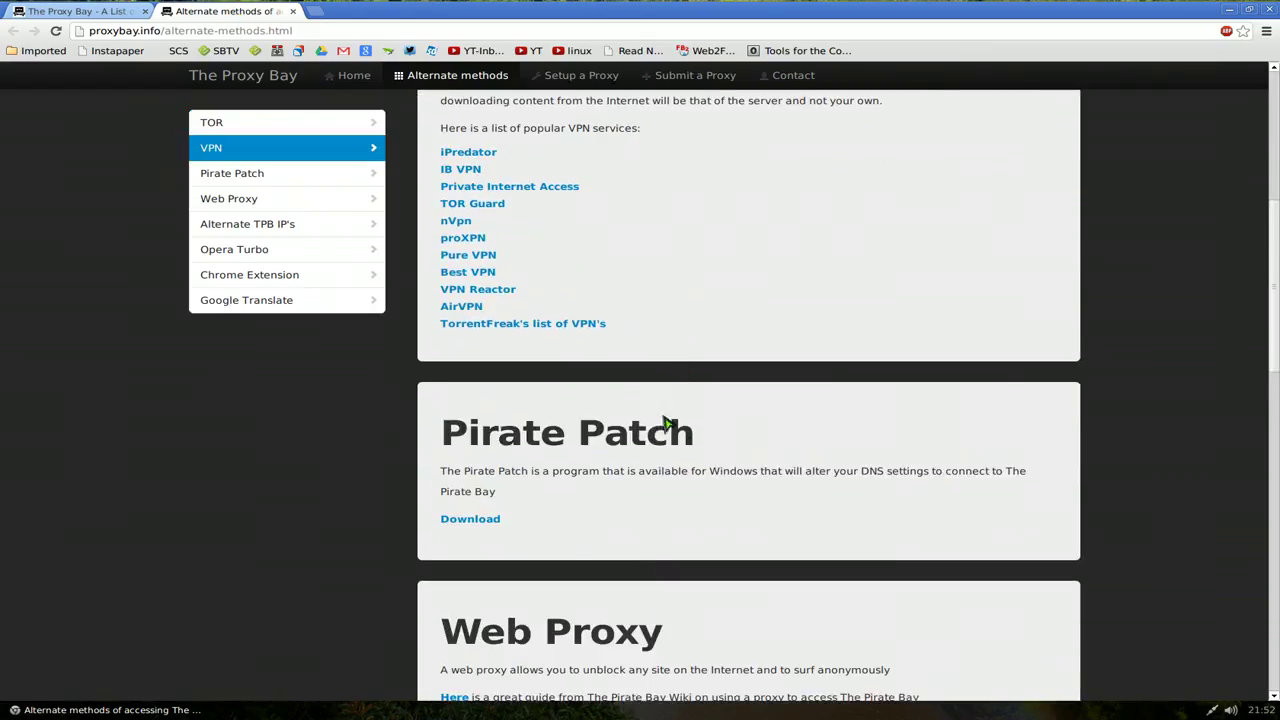
scroll(938, 482, down, 11)
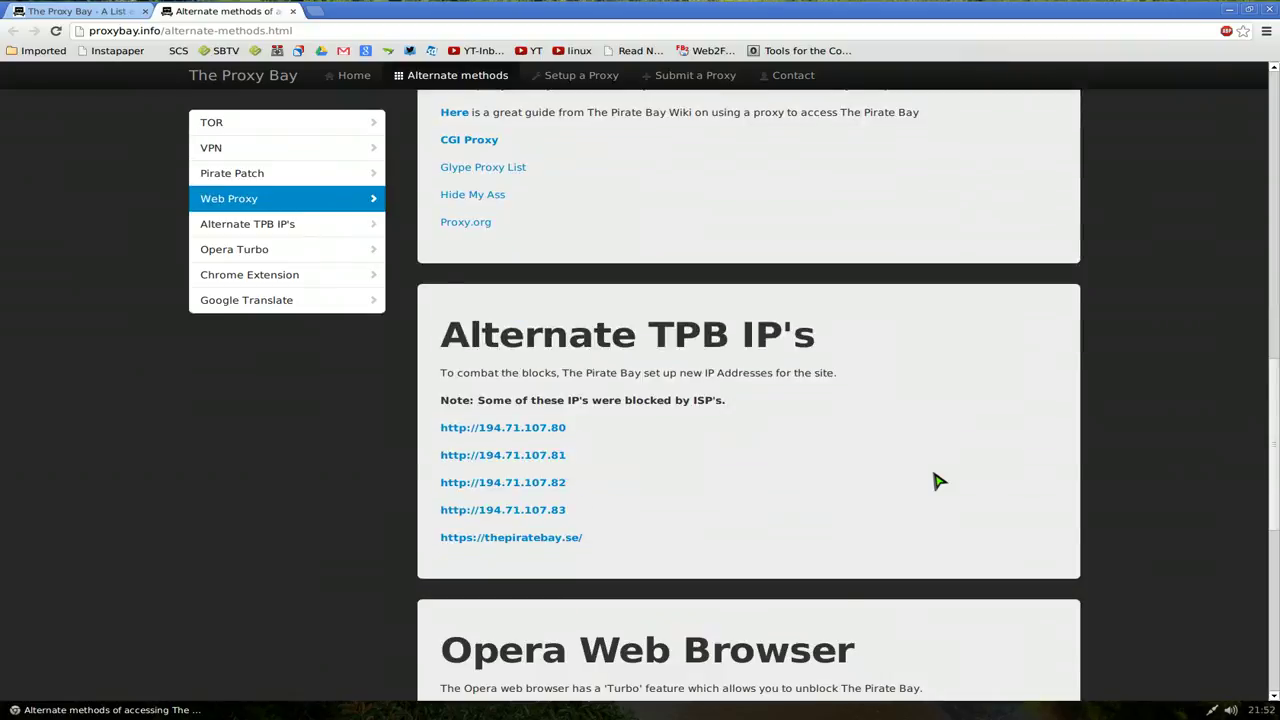
scroll(938, 482, down, 2)
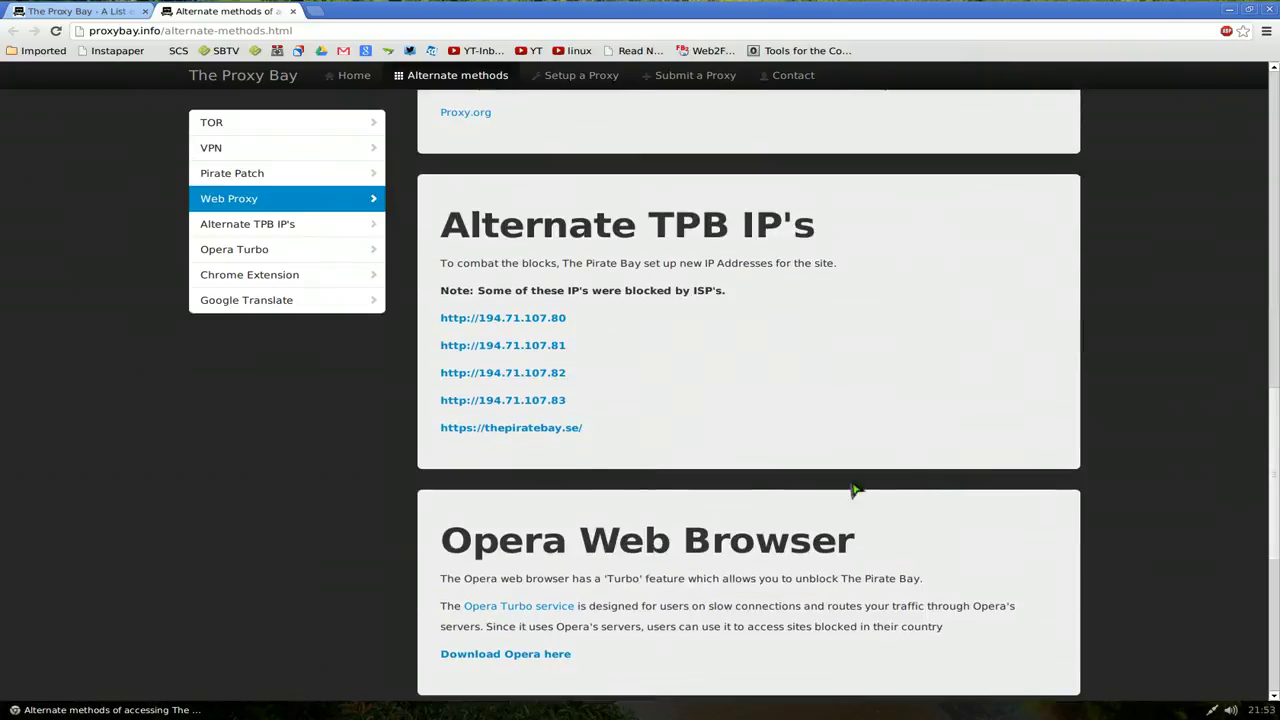
middle_click(268, 14)
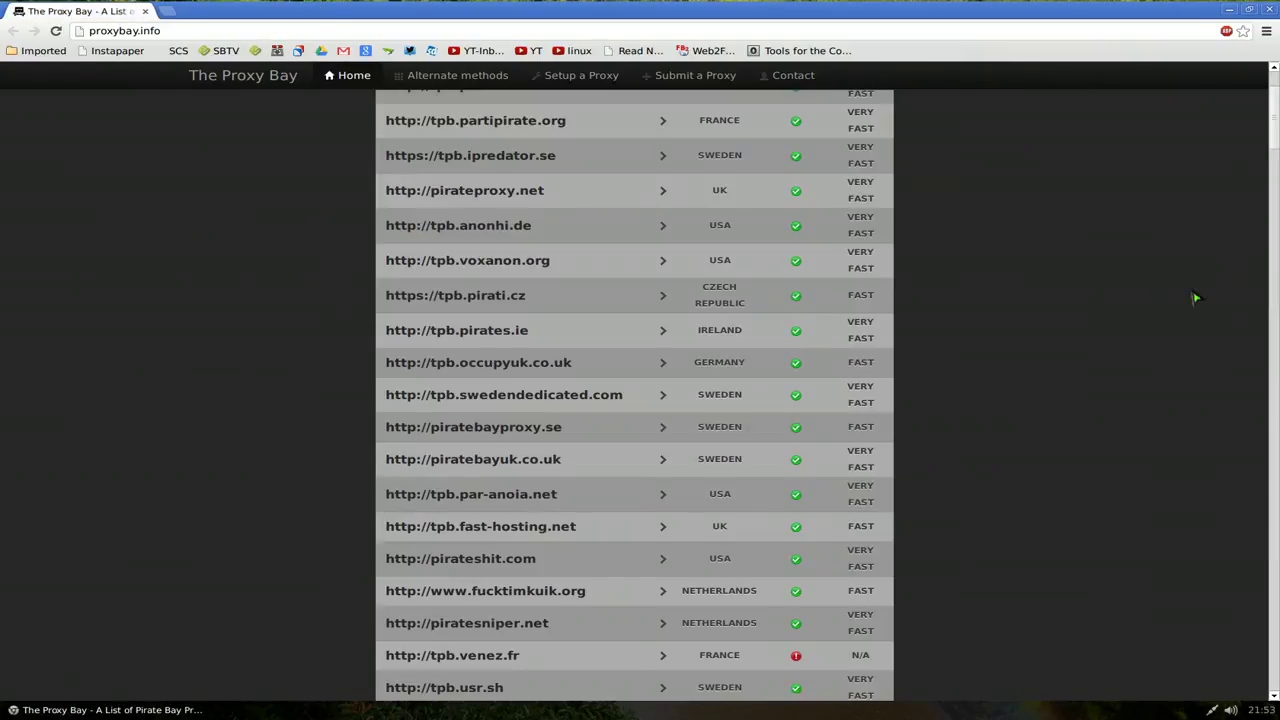